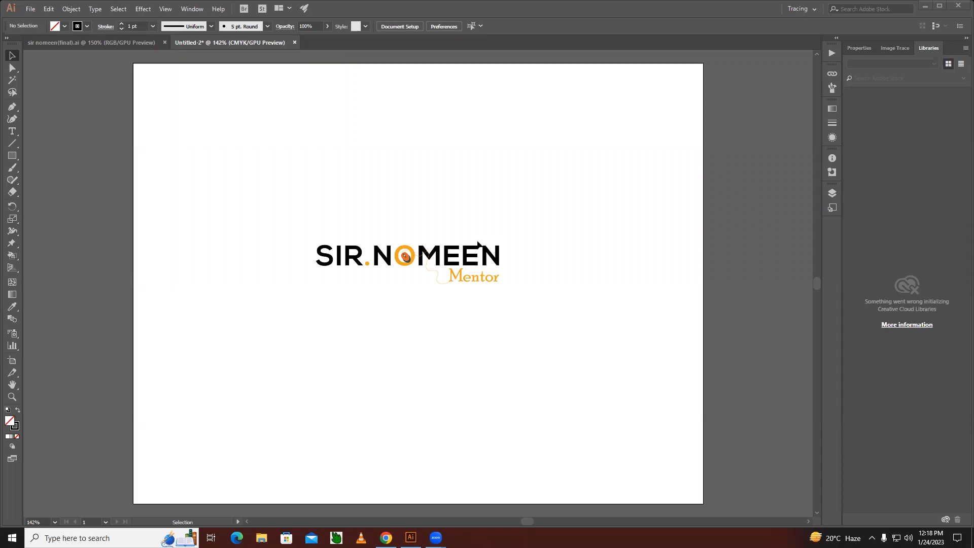
Undo the logo placement and draw two roughly horizontal lines, two roughly vertical lines crossing them, and one diagonal through the grid
key(ctrl+z)
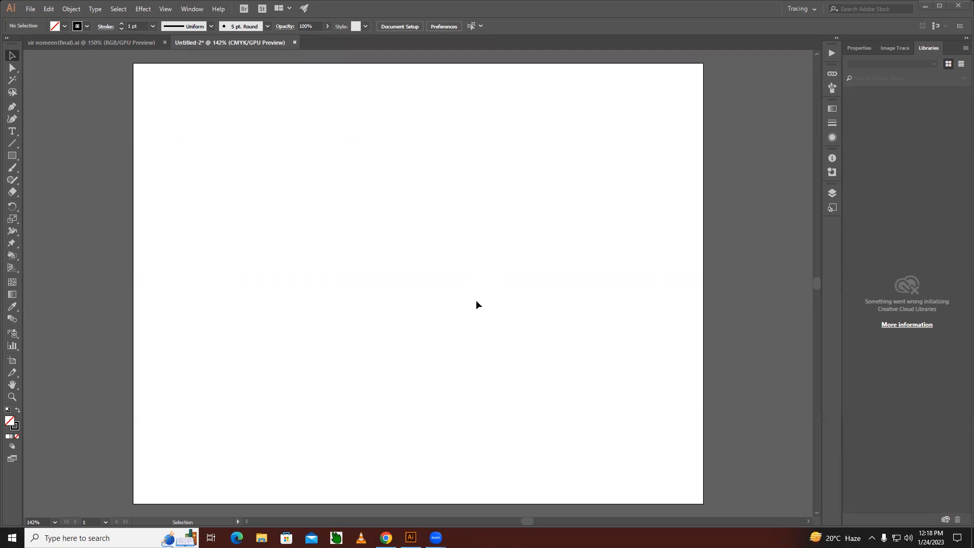
click(12, 144)
drag(240, 193, 580, 189)
drag(245, 289, 630, 283)
drag(335, 148, 307, 457)
drag(447, 142, 457, 407)
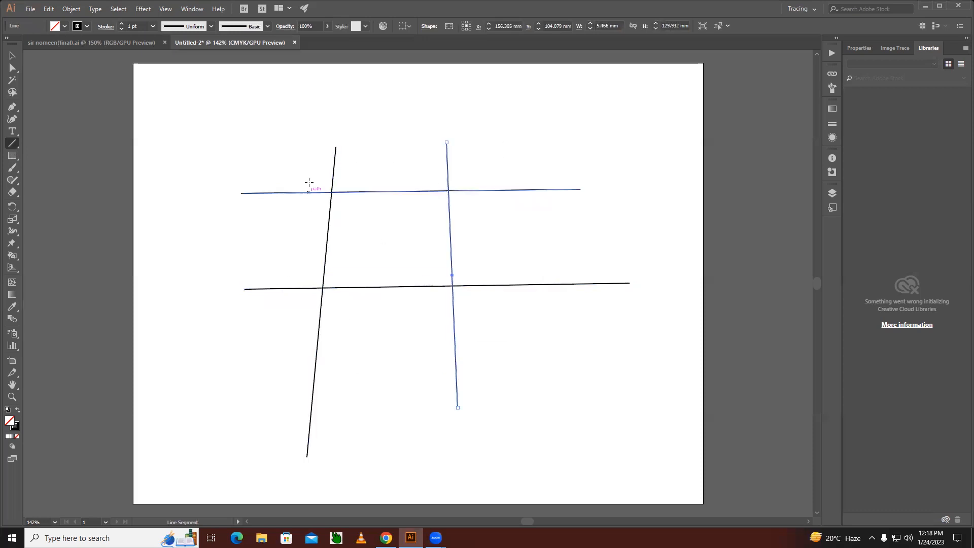
drag(291, 159, 503, 410)
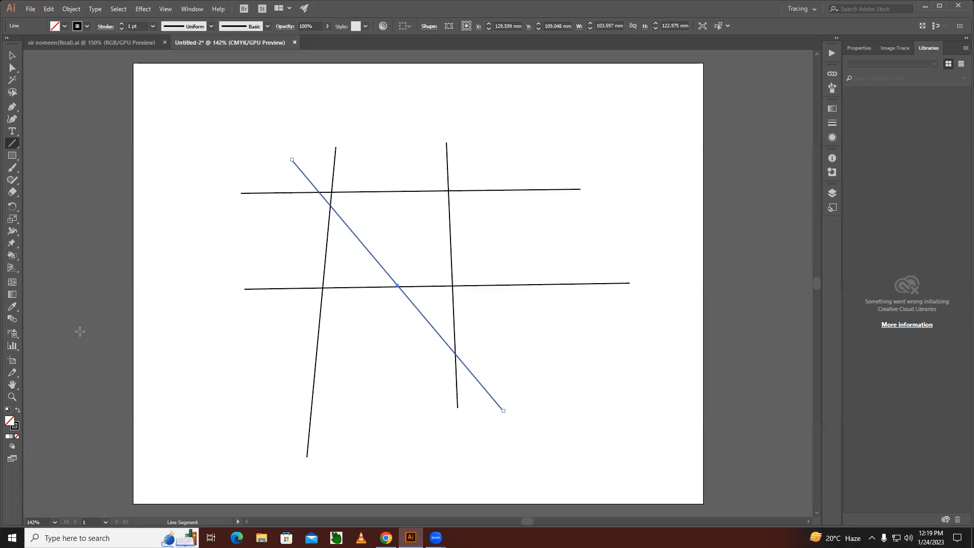
Select all five crossing lines together and activate the Live Paint Bucket tool
key(k)
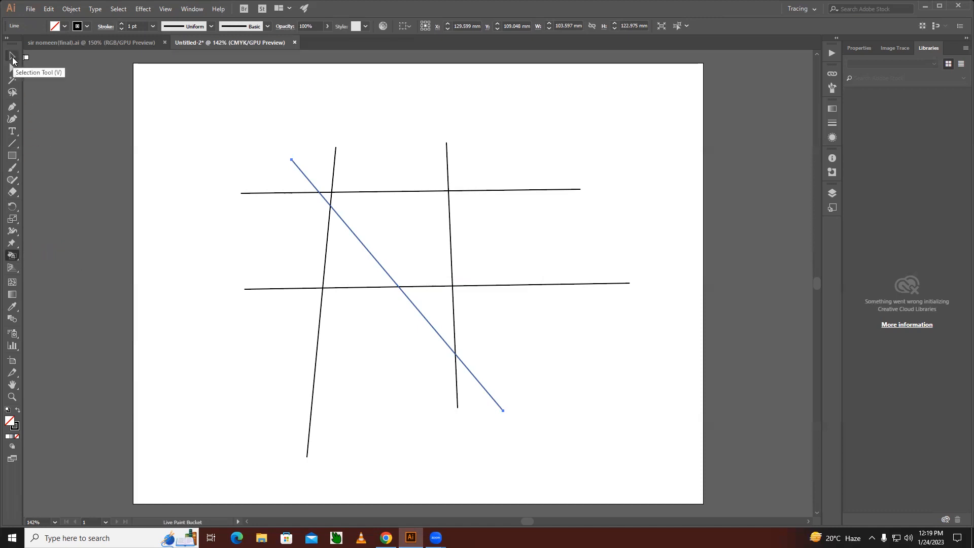
click(17, 259)
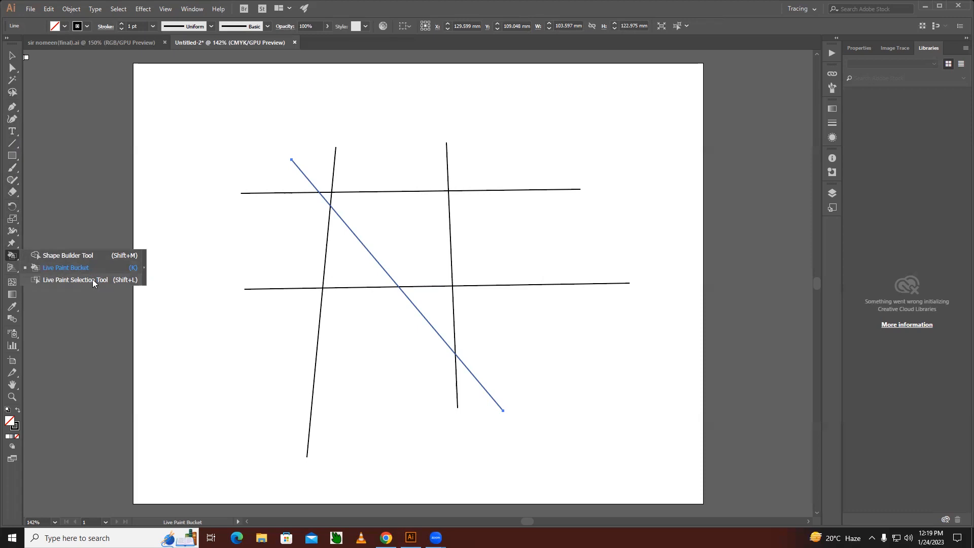
click(55, 268)
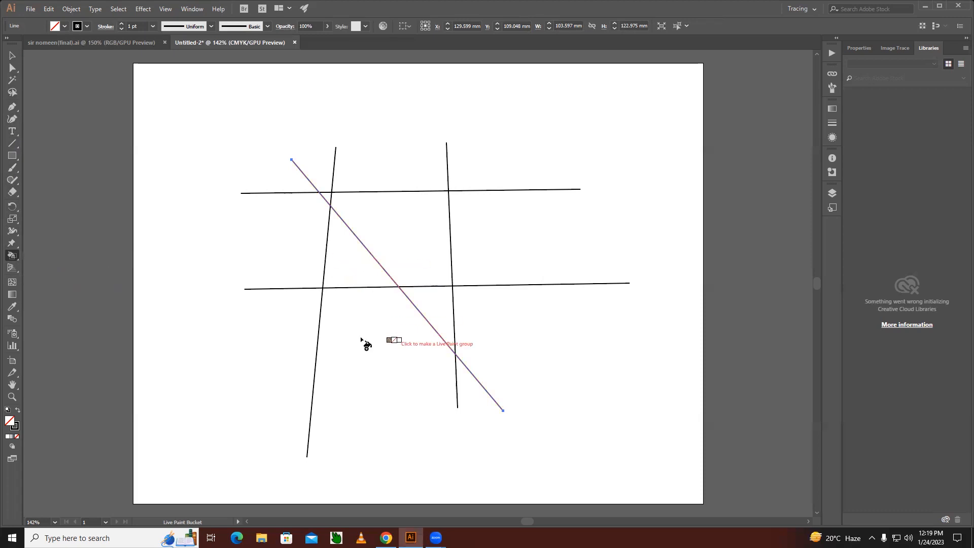
click(12, 56)
click(195, 133)
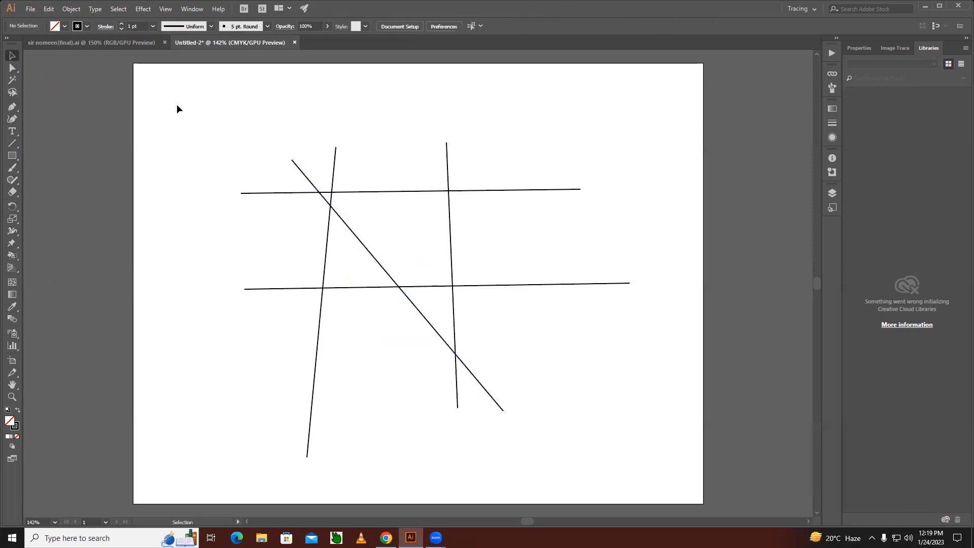
drag(176, 101, 664, 464)
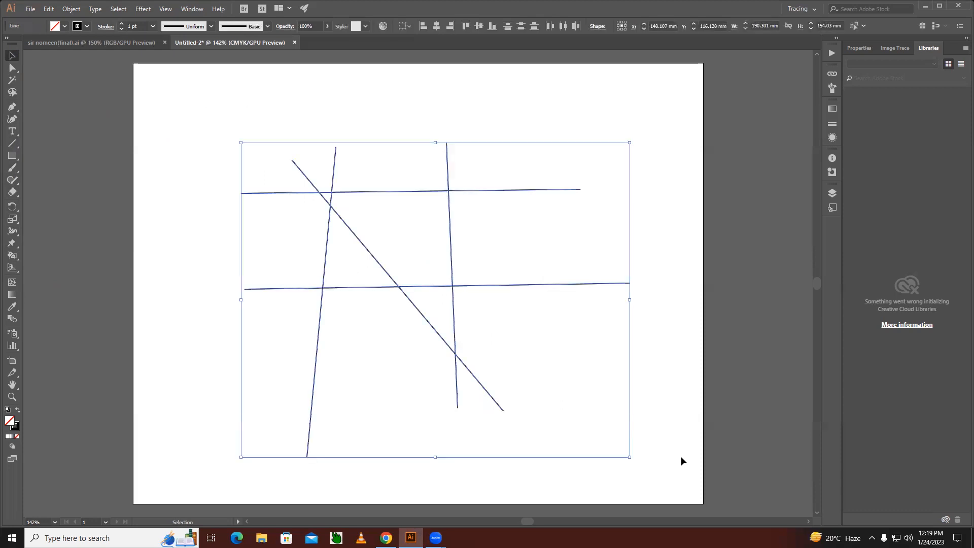
key(k)
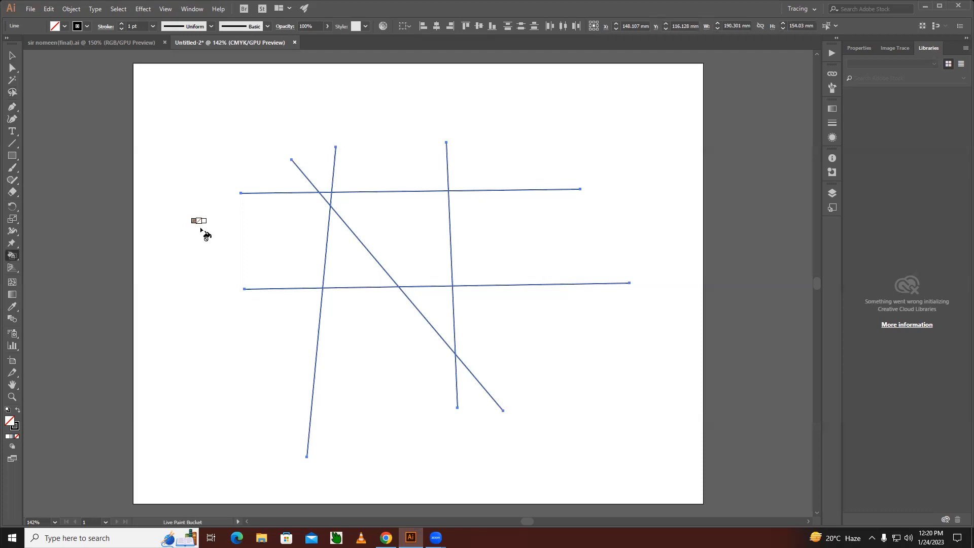
Cycle the Live Paint Bucket's fill swatches to light blue and show the Swatches panel
key(Right)
key(Right)
key(Right)
key(Right)
key(Right)
key(Right)
key(Right)
key(Right)
key(Left)
key(Left)
key(Left)
key(Left)
key(Right)
key(Right)
click(194, 8)
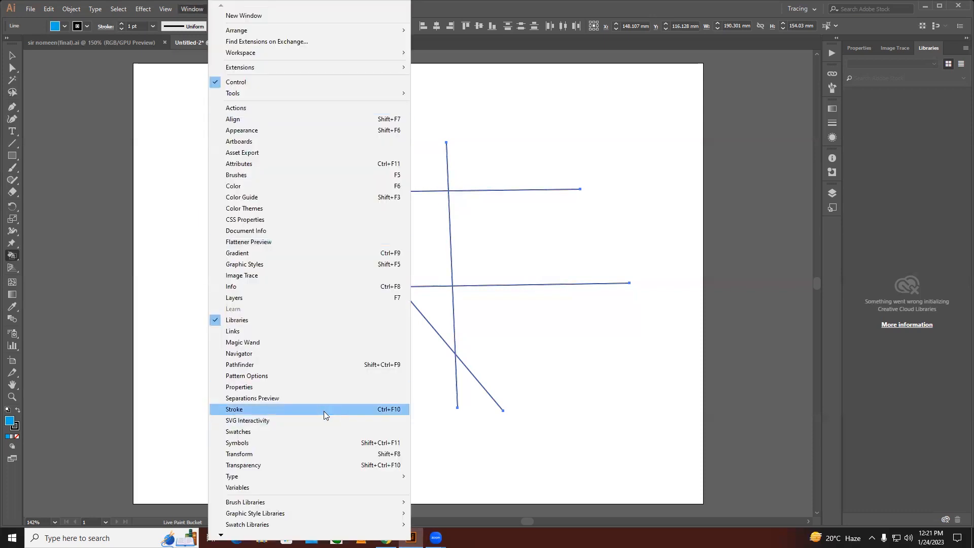
click(269, 430)
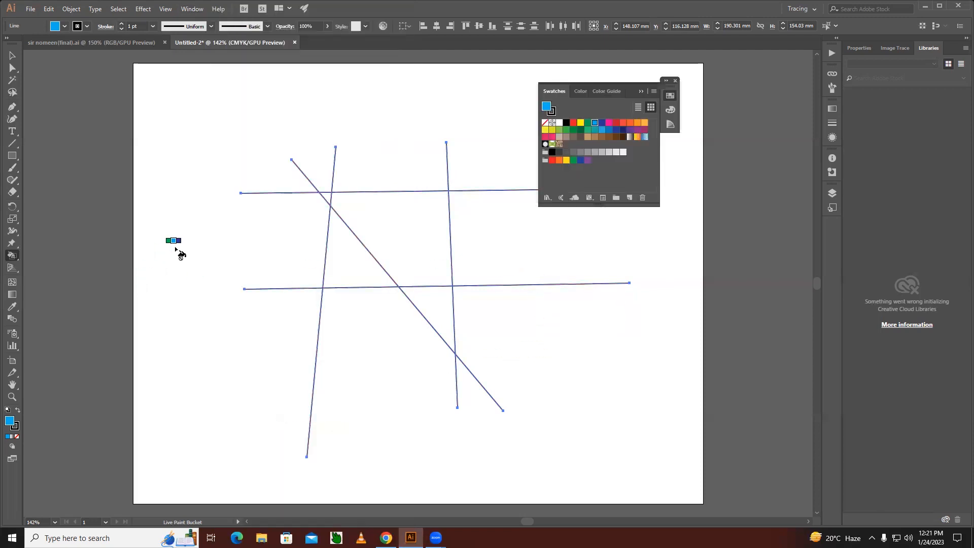
Cycle the fill swatches to red-orange and fill the triangle below the diagonal in the central cell, creating a Live Paint group
key(Right)
key(Right)
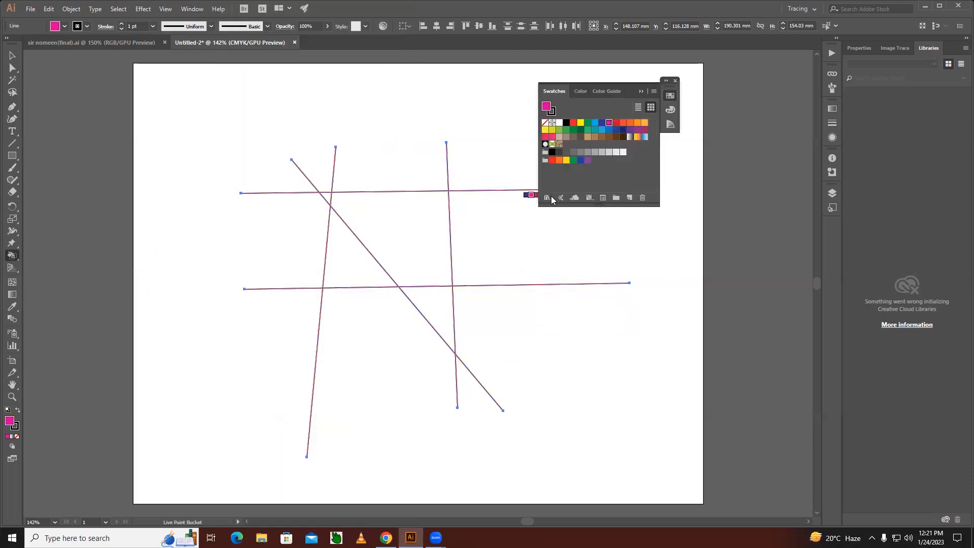
key(Right)
key(Right)
key(Right)
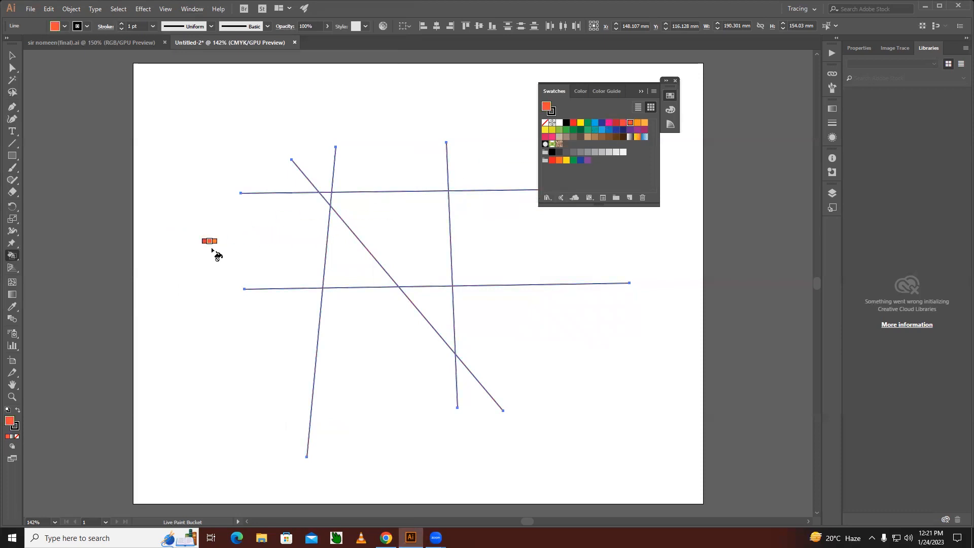
click(344, 265)
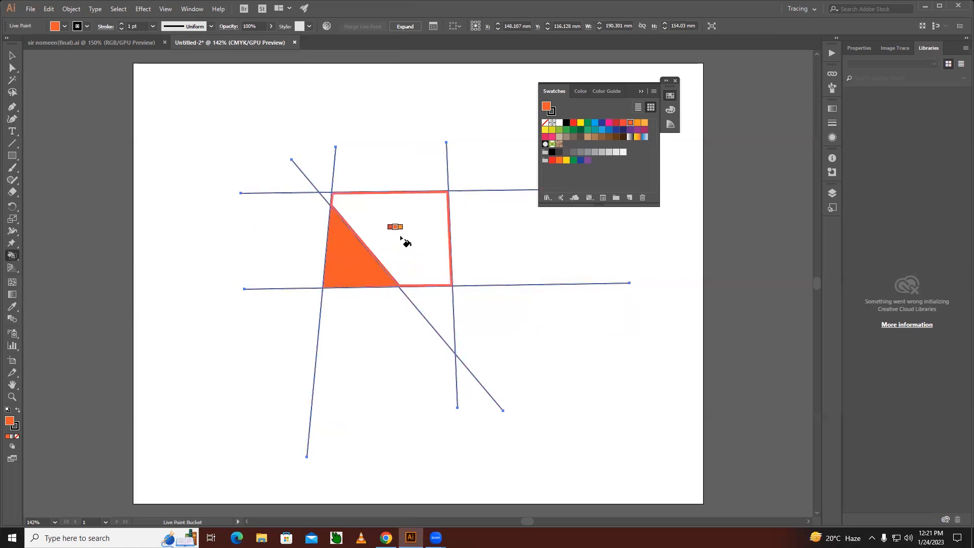
Fill the rest of the central cell above the diagonal with light blue
key(Right)
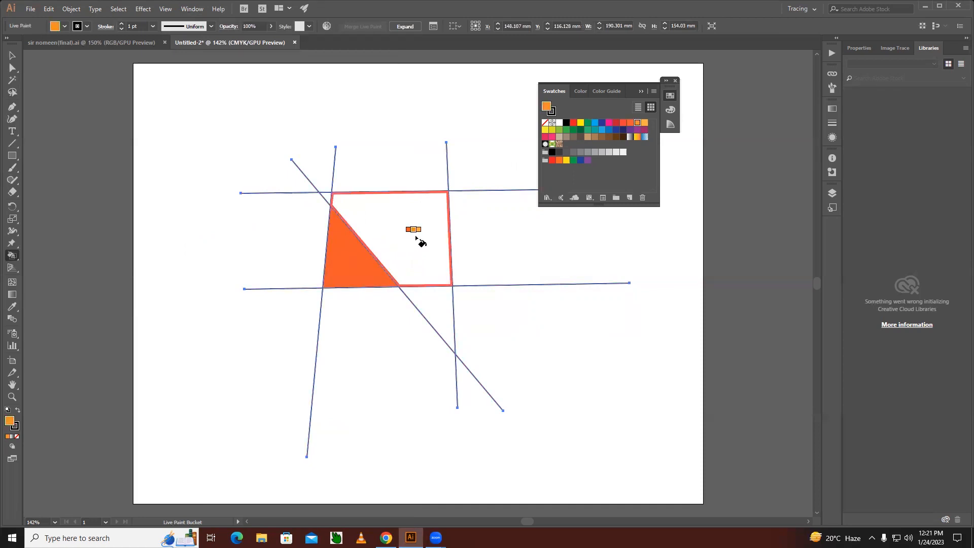
key(Left)
key(Left)
key(Left)
key(Left)
key(Left)
key(Left)
click(415, 237)
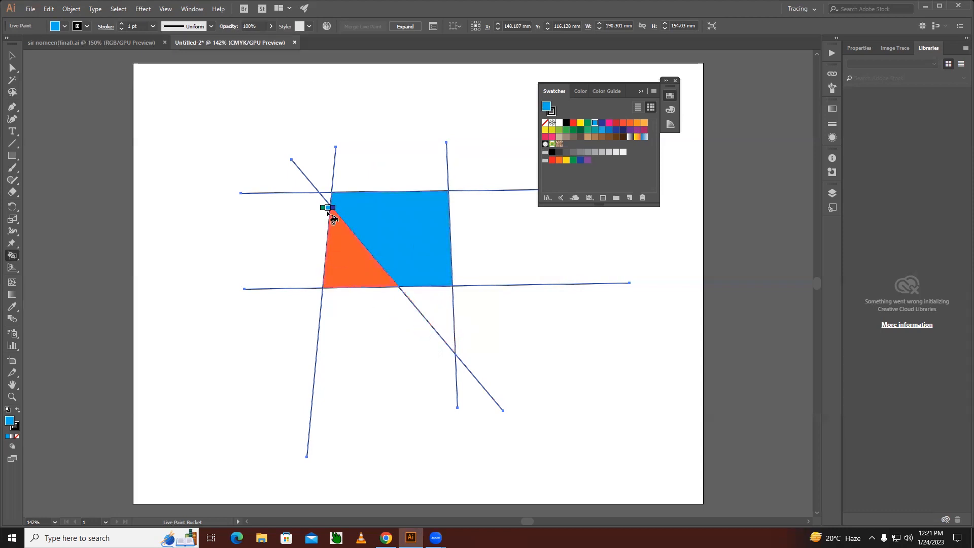
Fill the tiny triangle at the central cell's upper-left corner with yellow and the triangle below the cell with red
key(Left)
key(Left)
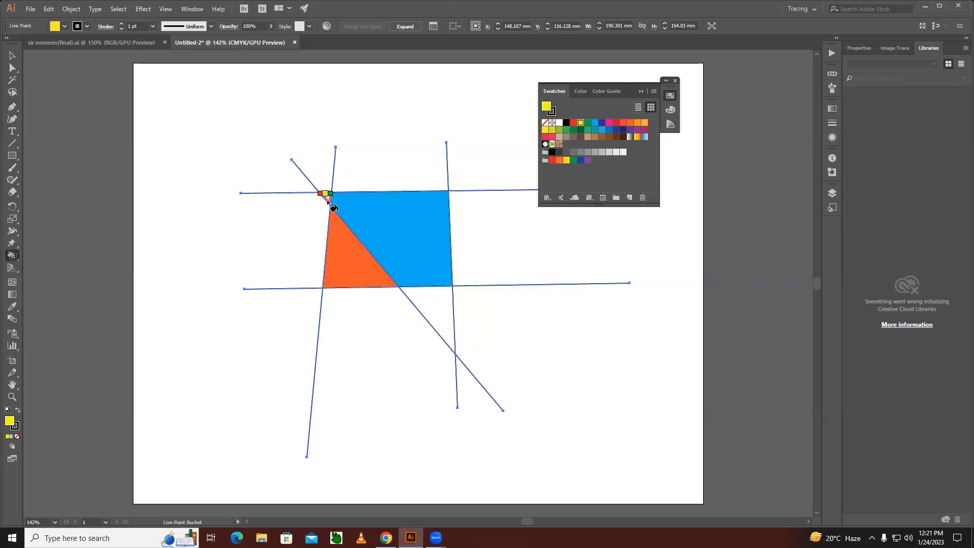
click(329, 202)
key(Left)
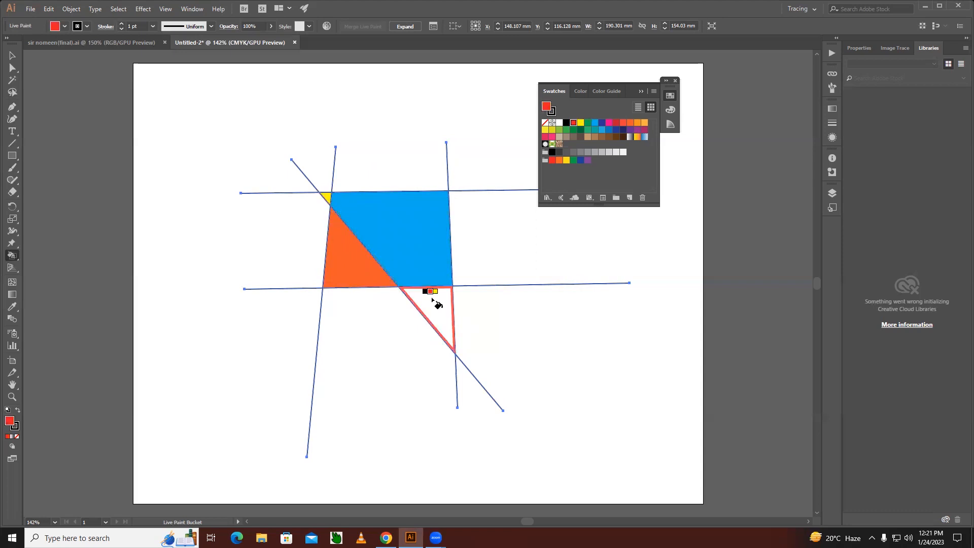
click(434, 302)
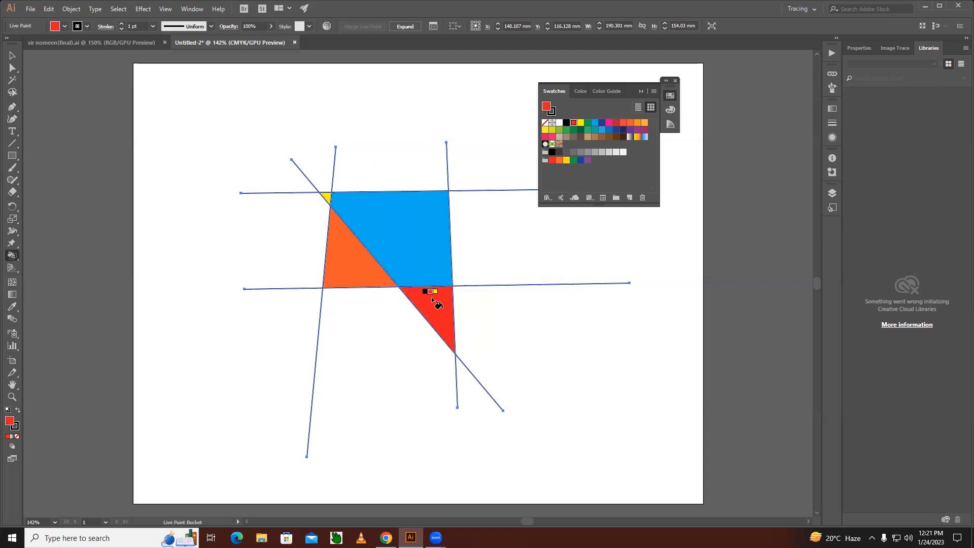
Use Direct Selection to move the diagonal's upper endpoint outward to about X 52.5 mm, Y 58 mm, enlarging the yellow triangle
click(14, 70)
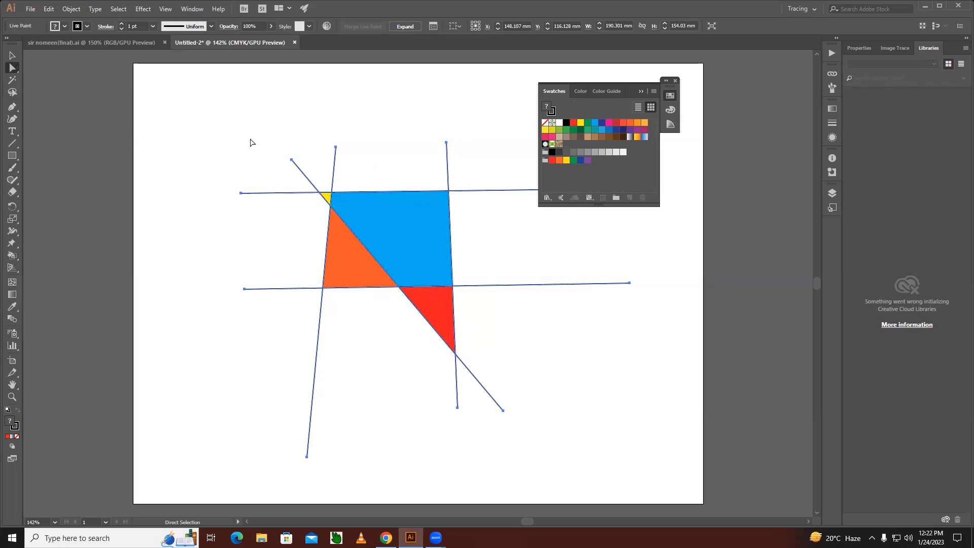
click(253, 149)
click(292, 162)
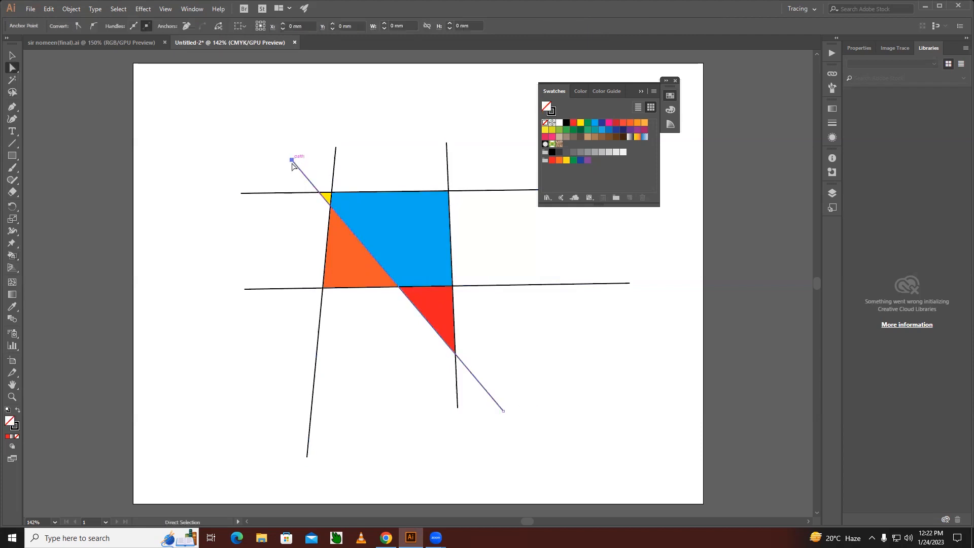
drag(292, 162, 250, 178)
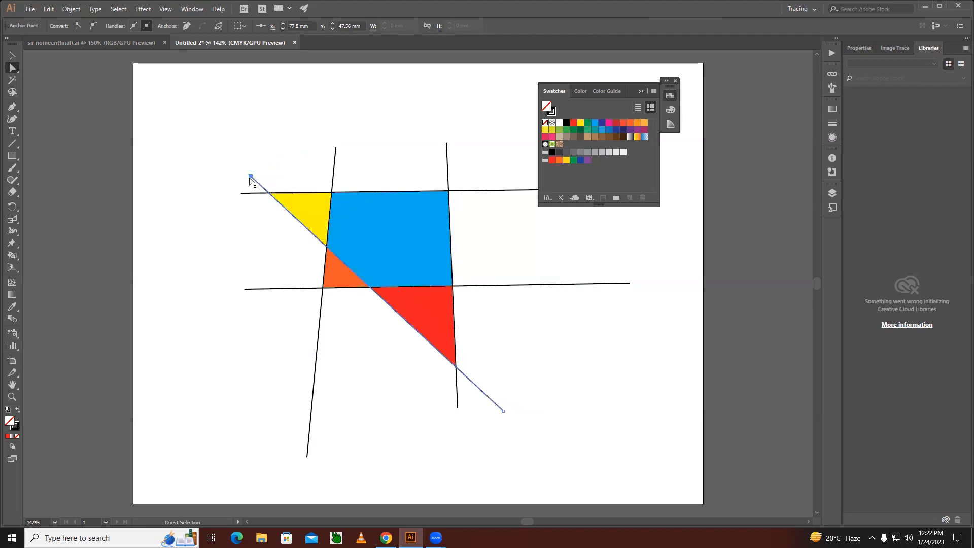
click(313, 224)
click(259, 185)
drag(252, 179, 240, 183)
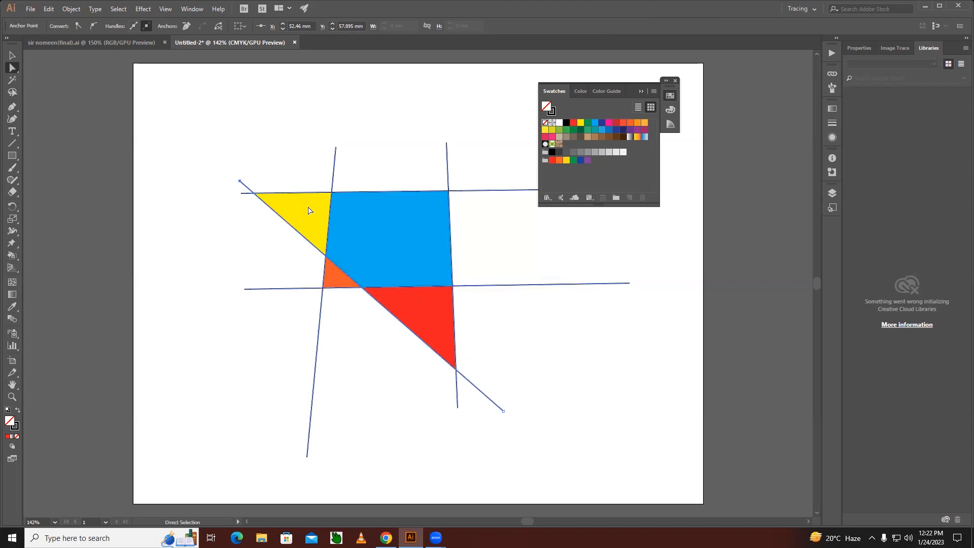
Move the diagonal's upper endpoint below the upper horizontal line to open the yellow face, and back above it to about X 67.4 mm, Y 54.8 mm
drag(240, 183, 252, 201)
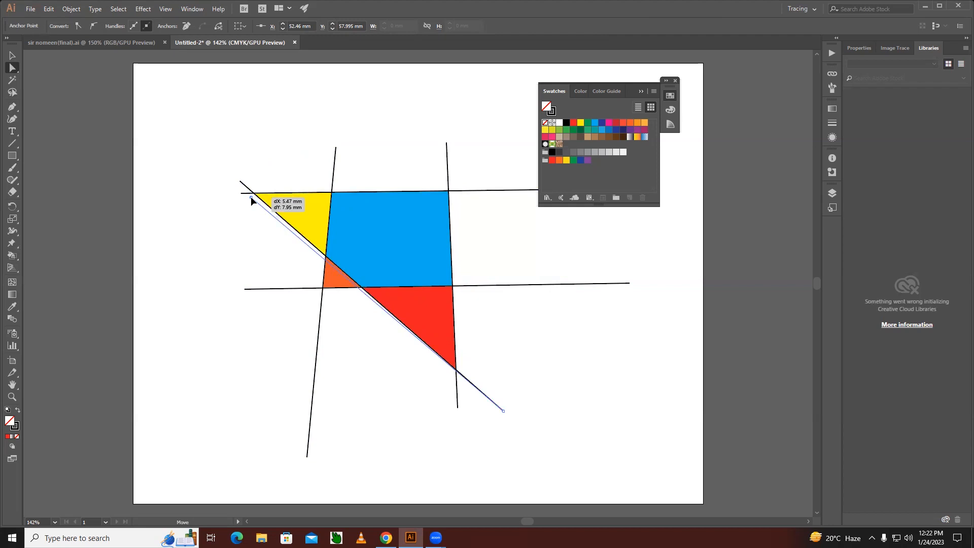
drag(251, 201, 251, 198)
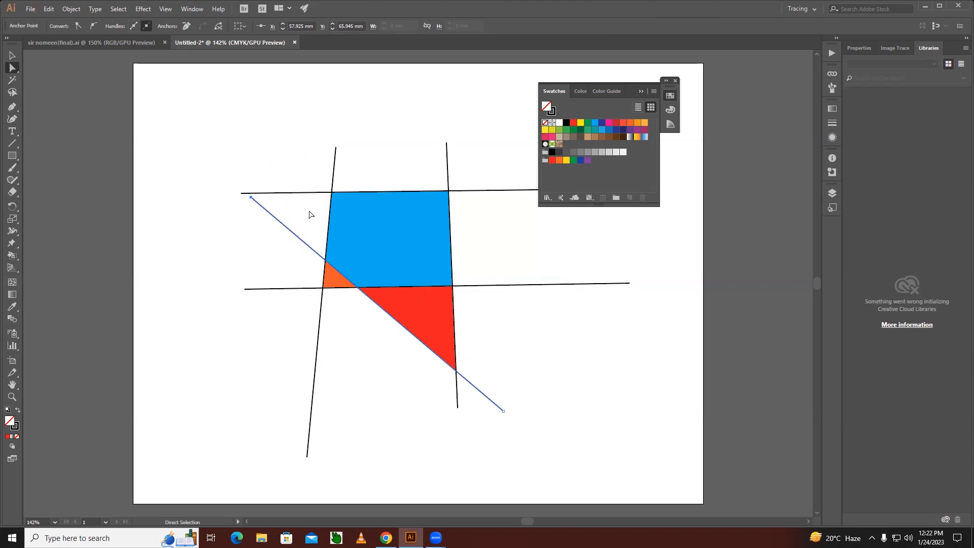
drag(251, 197, 270, 174)
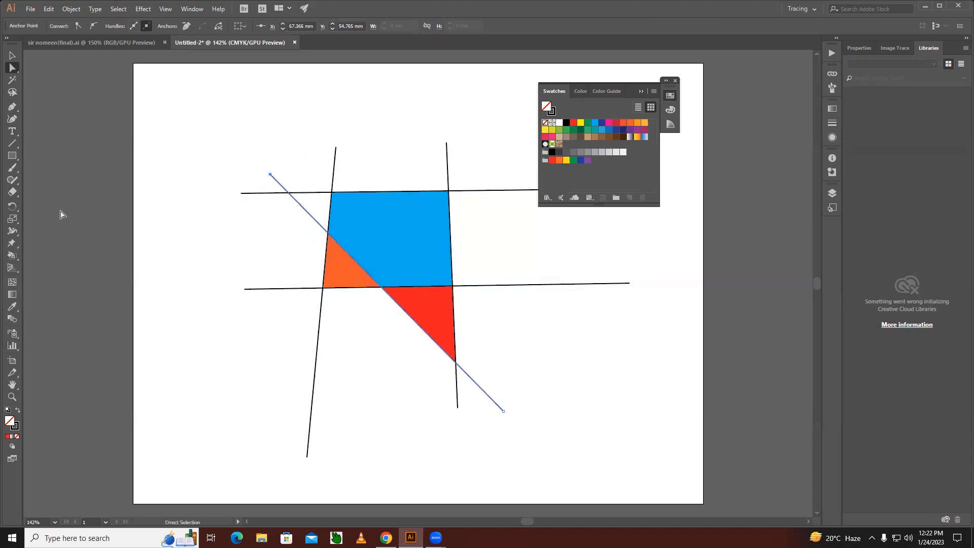
Fill the emptied triangle beside the blue area with black using the Live Paint Bucket, and dismiss the Filter Keys prompt
key(k)
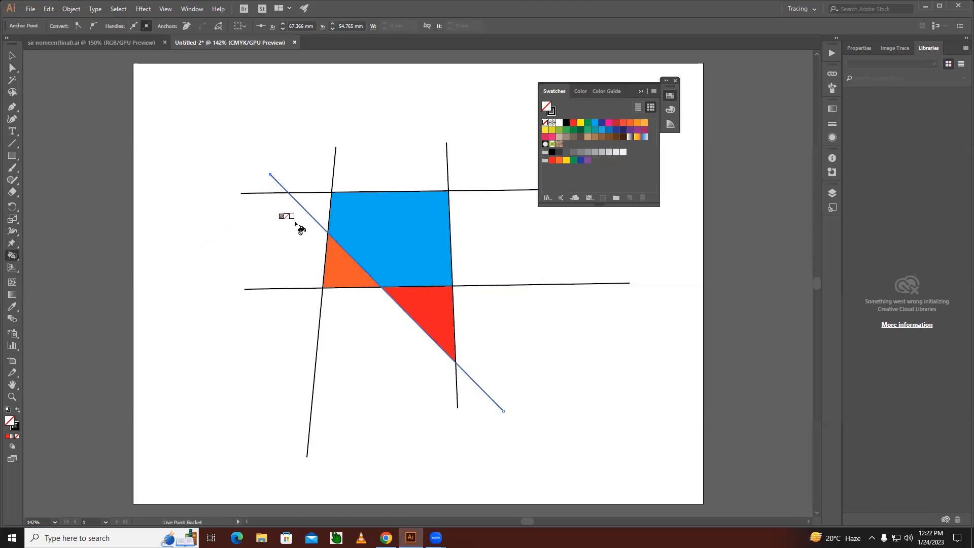
key(Right)
key(Right)
click(316, 208)
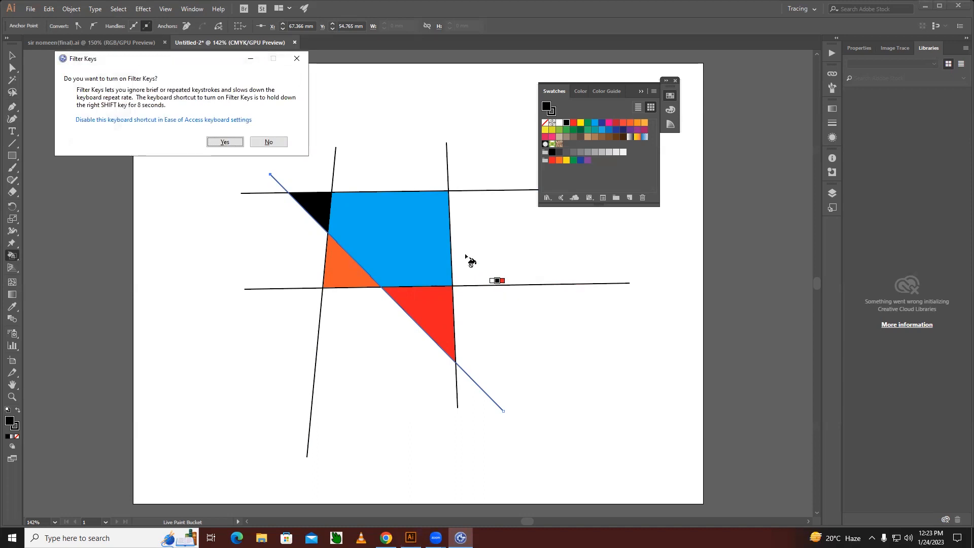
click(296, 58)
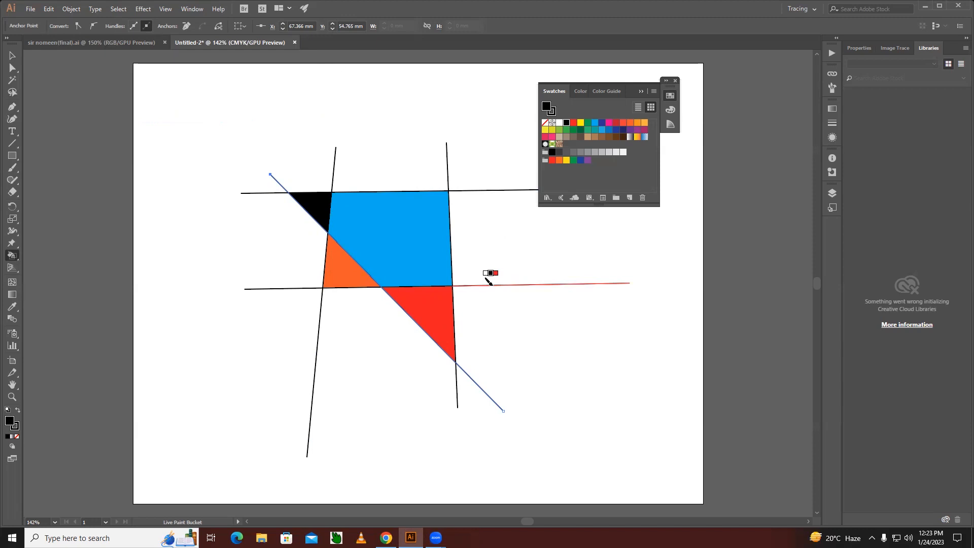
Paint the lower horizontal line's right-hand segment red and the left vertical line's lower segment yellow as Live Paint strokes
key(Right)
click(486, 282)
key(Right)
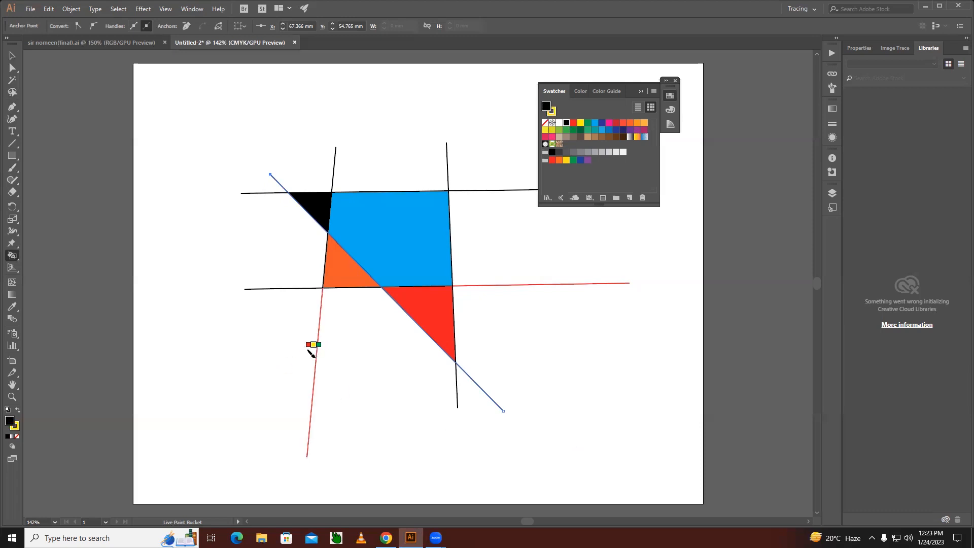
click(314, 352)
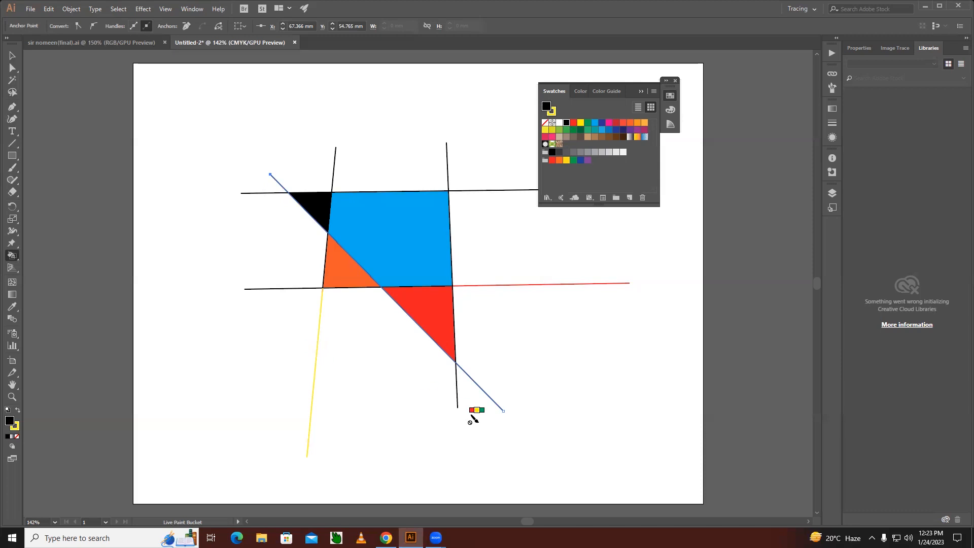
Paint the upper horizontal line's right-hand segment green and the right vertical line's upper segment dark blue
key(Right)
click(478, 188)
key(Right)
key(Right)
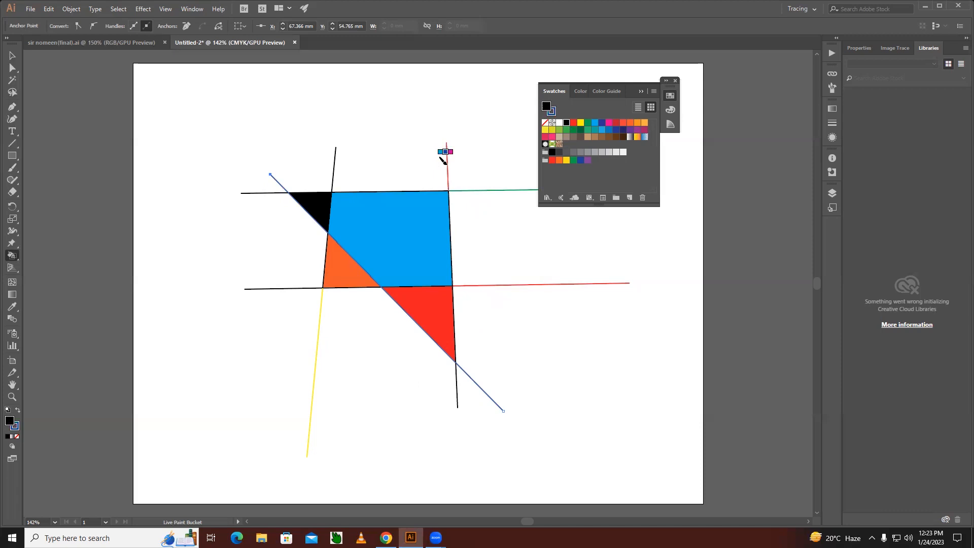
click(443, 160)
Turn off Cursor Swatch Preview in the Live Paint Bucket options and cycle the fill swatches to dark blue
double_click(13, 256)
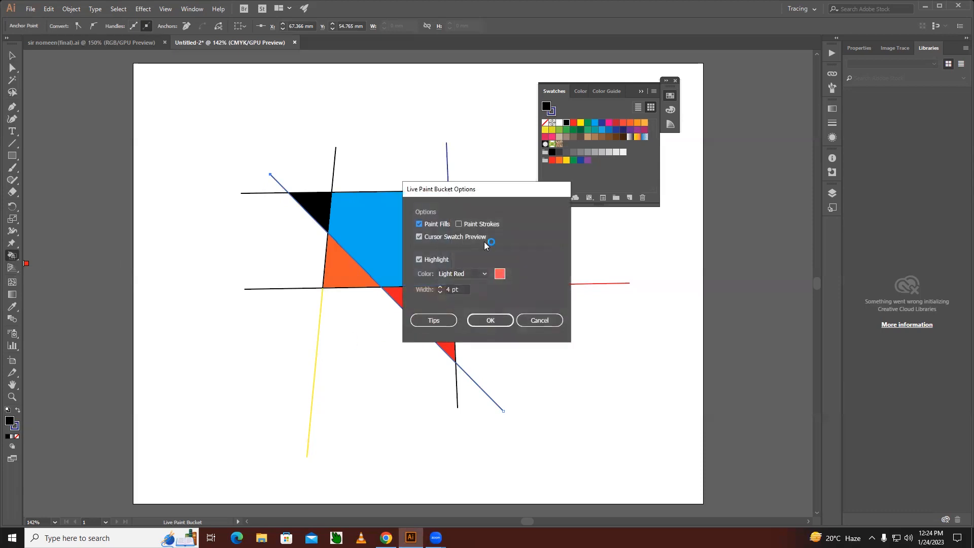
click(482, 319)
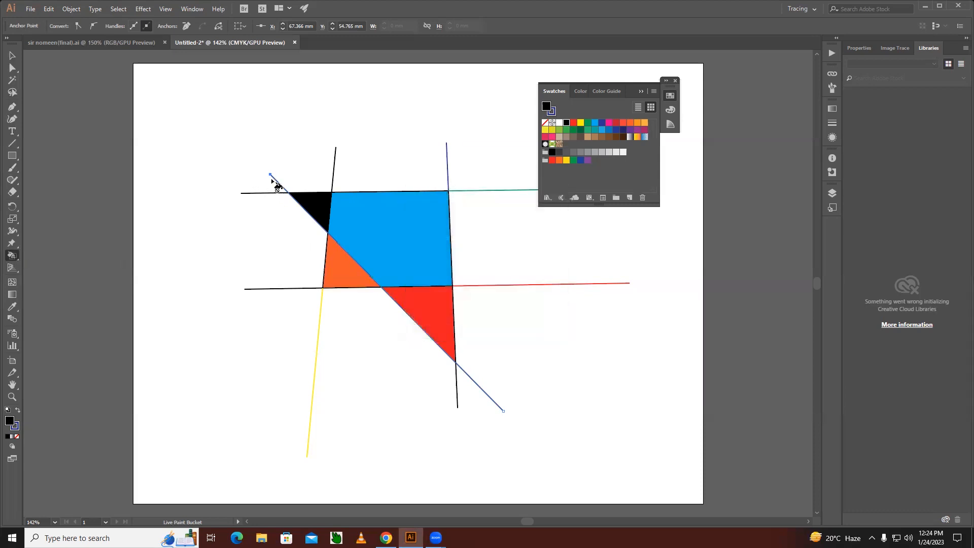
key(Right)
key(Right)
key(Right)
key(Right)
key(Right)
Turn Cursor Swatch Preview back on in the Live Paint Bucket options and collapse the Swatches panel
double_click(12, 256)
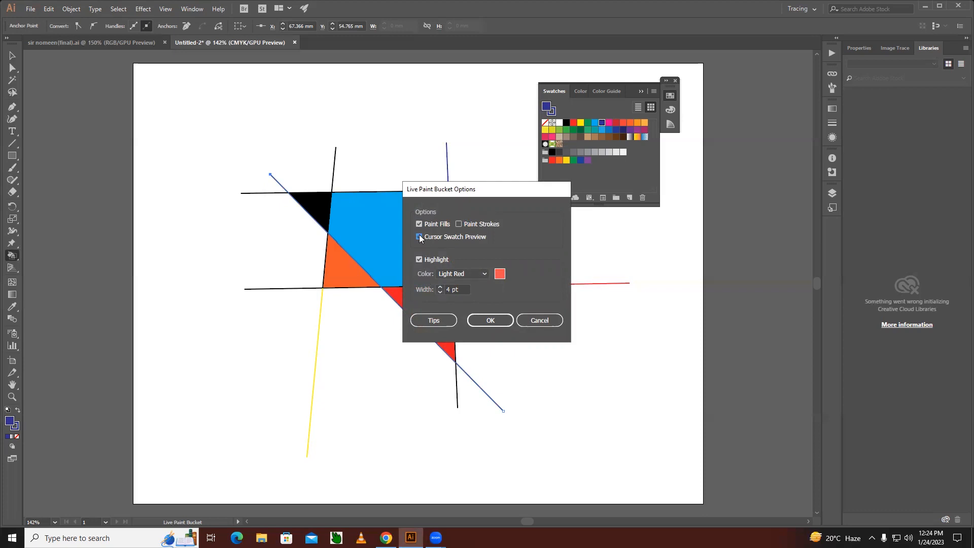
click(490, 320)
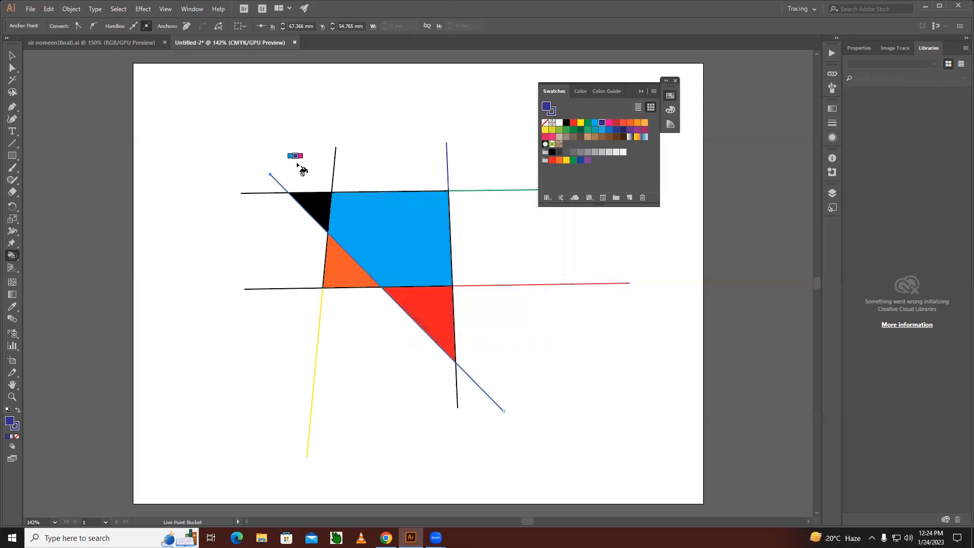
click(640, 90)
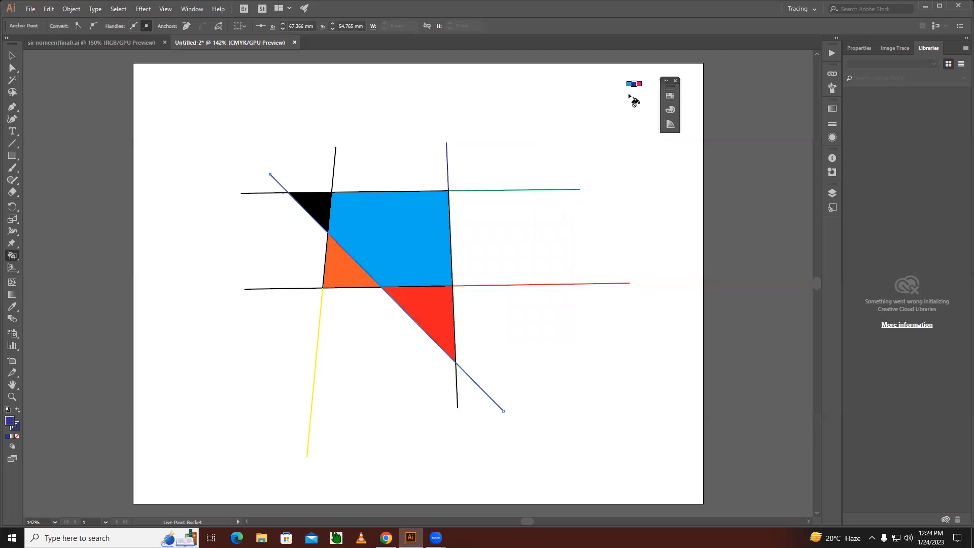
Cycle through the fill swatches and recolour the black triangle orange and the blue area yellow with the Live Paint Bucket
key(Right)
key(Right)
key(Right)
key(Right)
key(Right)
click(311, 198)
key(Right)
key(Right)
click(420, 215)
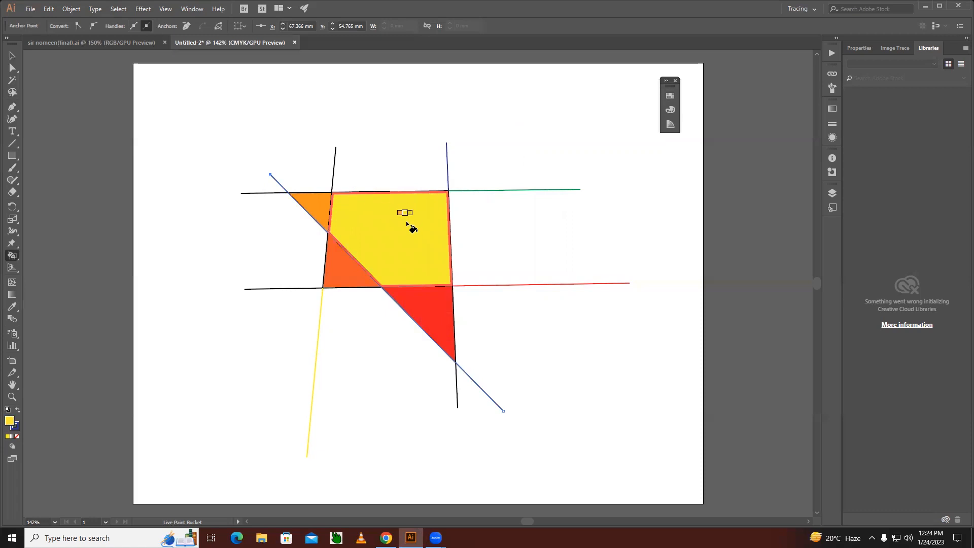
Delete all the Live Paint artwork from the artboard
key(ctrl+a)
key(Delete)
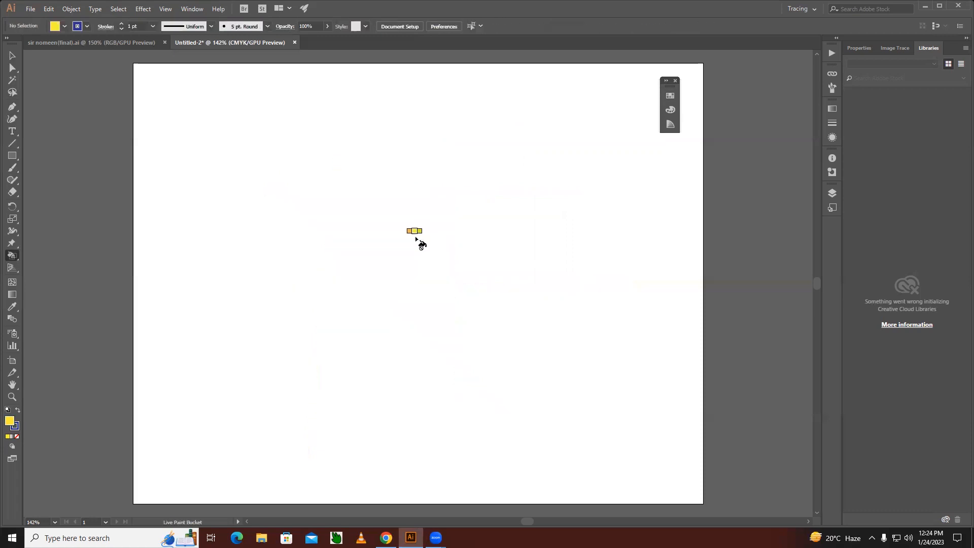
click(12, 155)
drag(270, 183, 403, 315)
click(13, 57)
key(Delete)
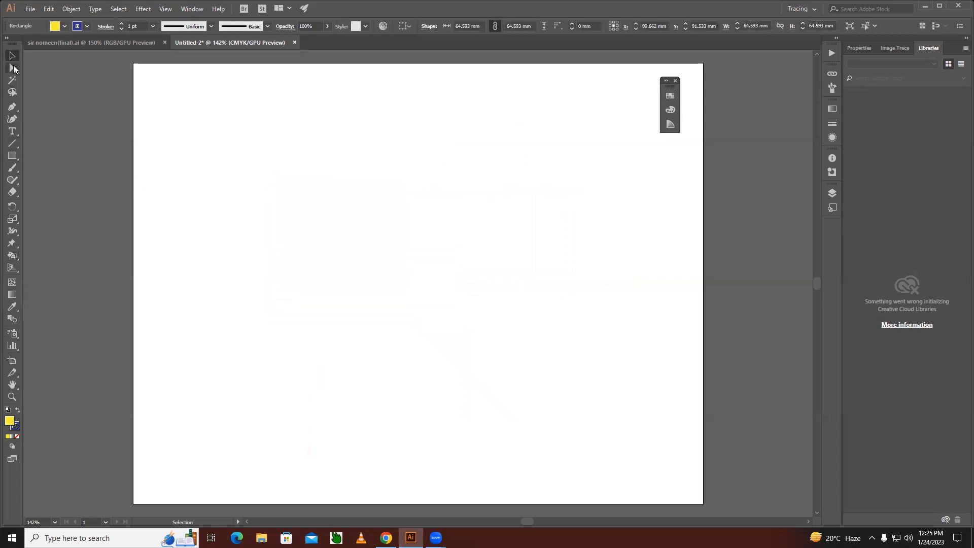
Draw a tall ellipse about 31 mm wide and 55 mm high, with no fill and a black stroke
drag(16, 160, 45, 179)
drag(379, 124, 442, 237)
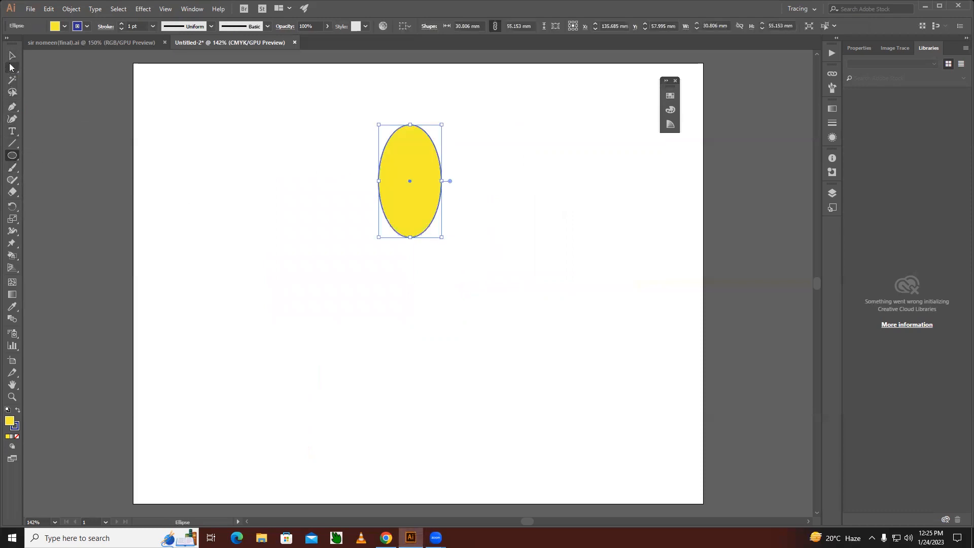
click(13, 55)
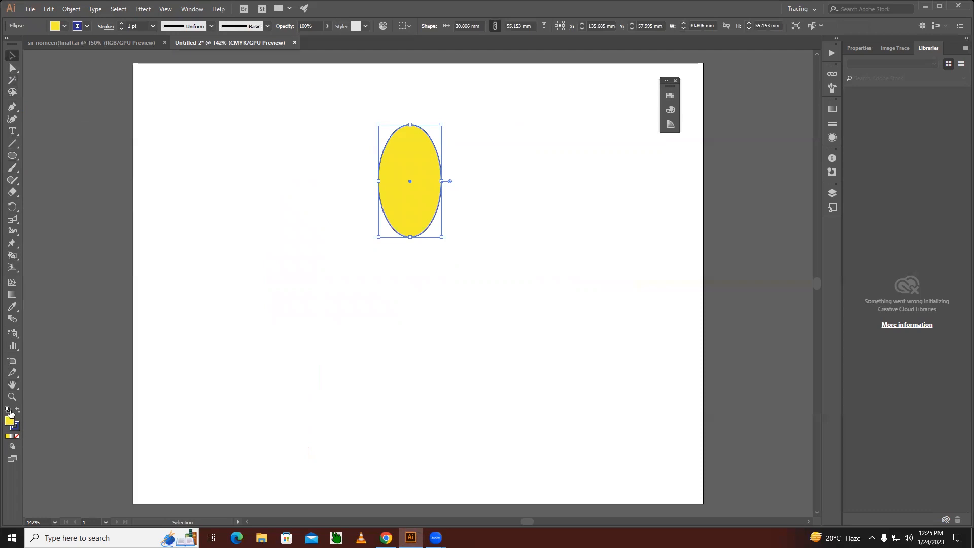
click(9, 411)
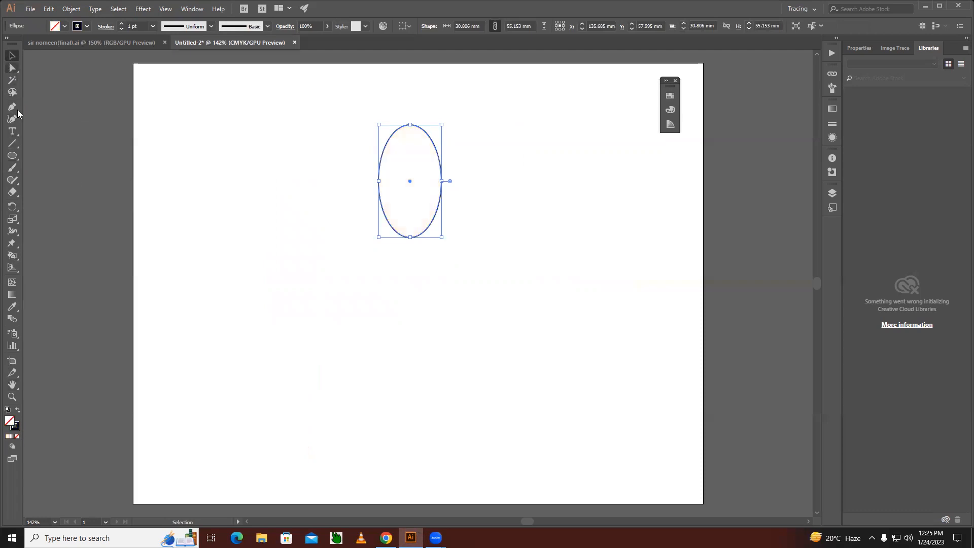
Try a copy of the ellipse rotated by 360/12 degrees about a point just above its bottom, and undo it
click(12, 206)
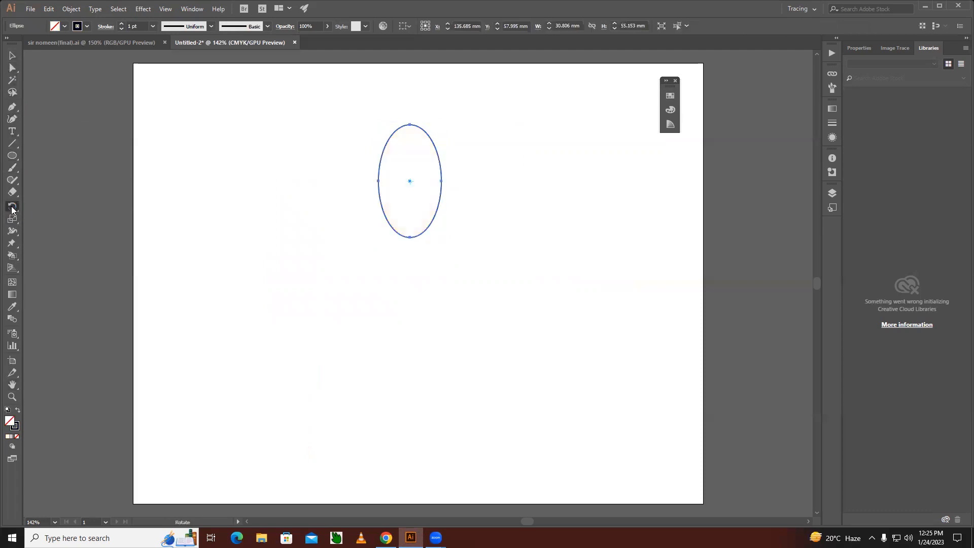
alt+click(409, 225)
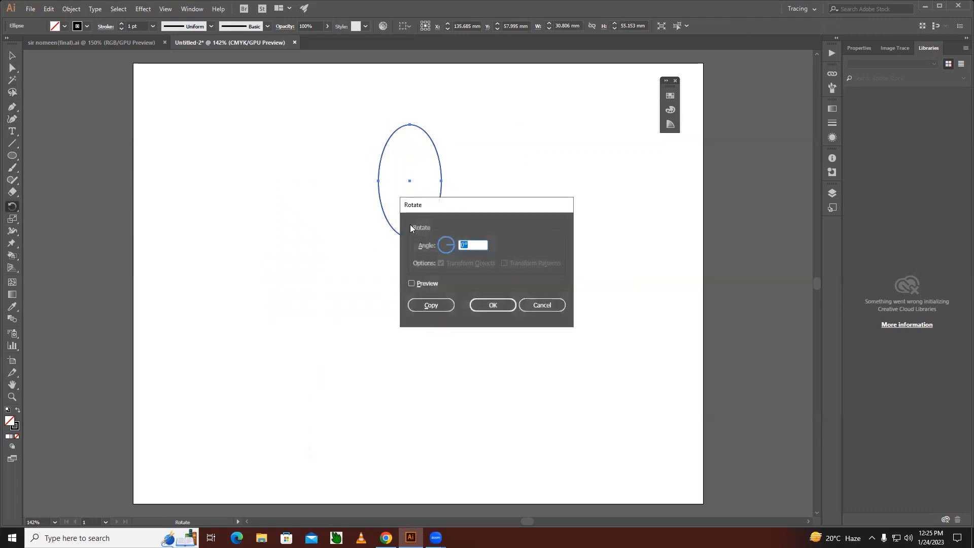
drag(448, 209, 212, 113)
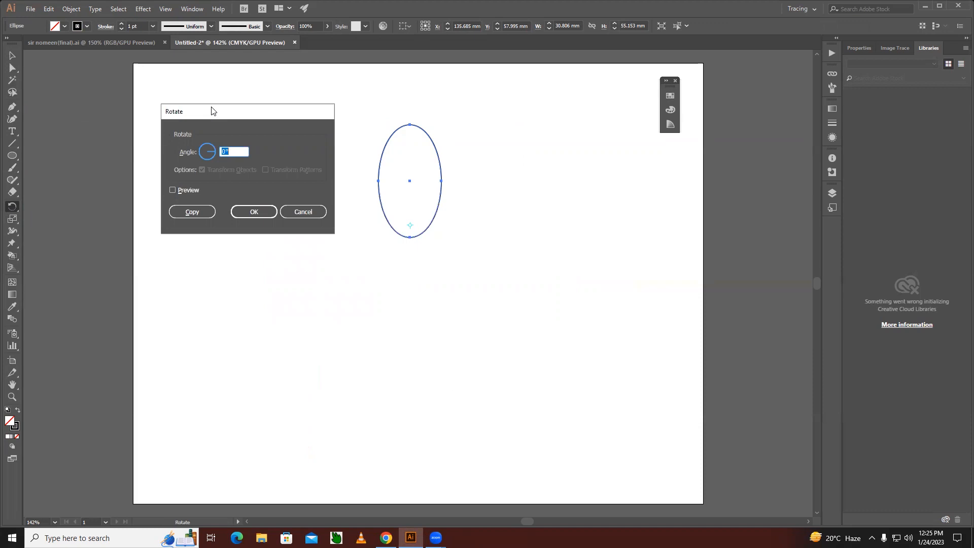
drag(211, 107, 192, 87)
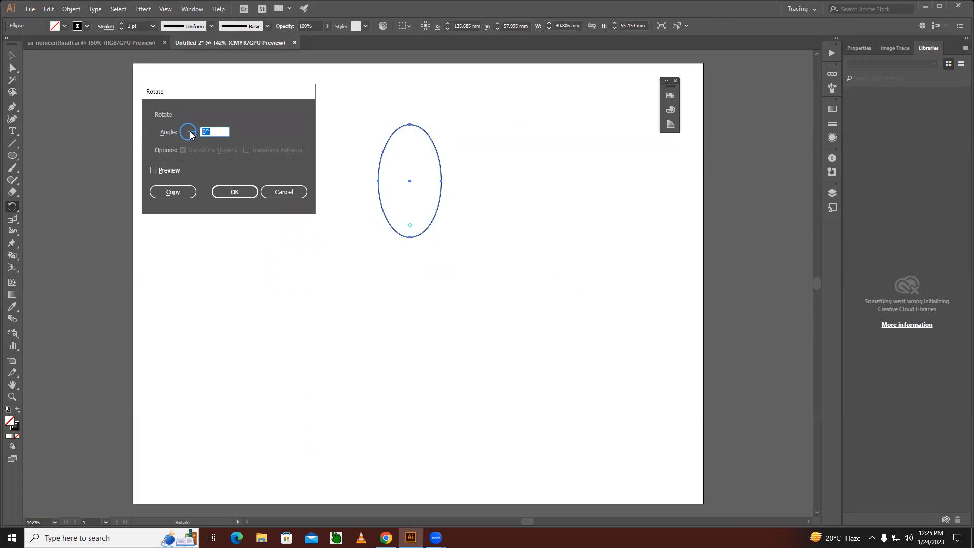
text(360/12)
click(153, 171)
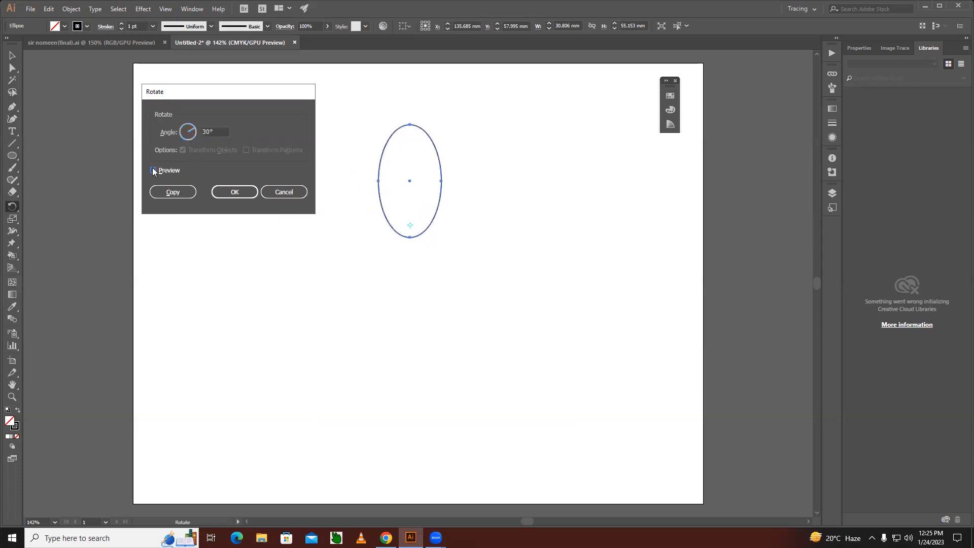
click(172, 193)
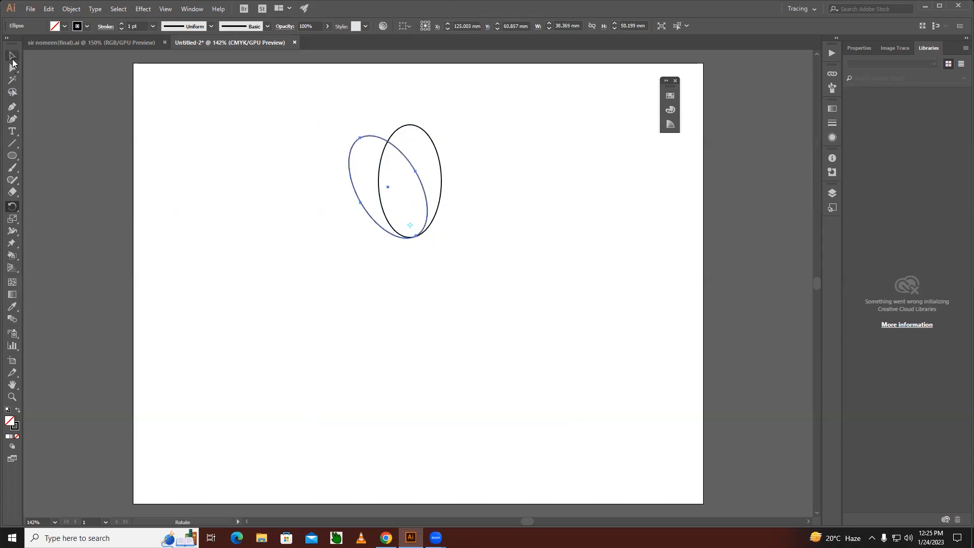
key(ctrl+z)
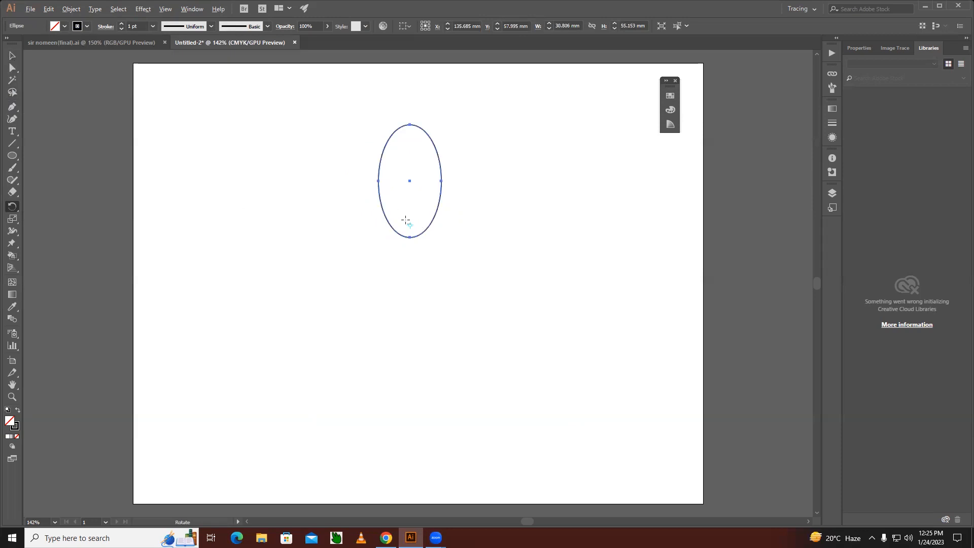
Copy the ellipse at 60° intervals around a point just above its bottom to form a six-petal flower, and deselect it
alt+click(410, 225)
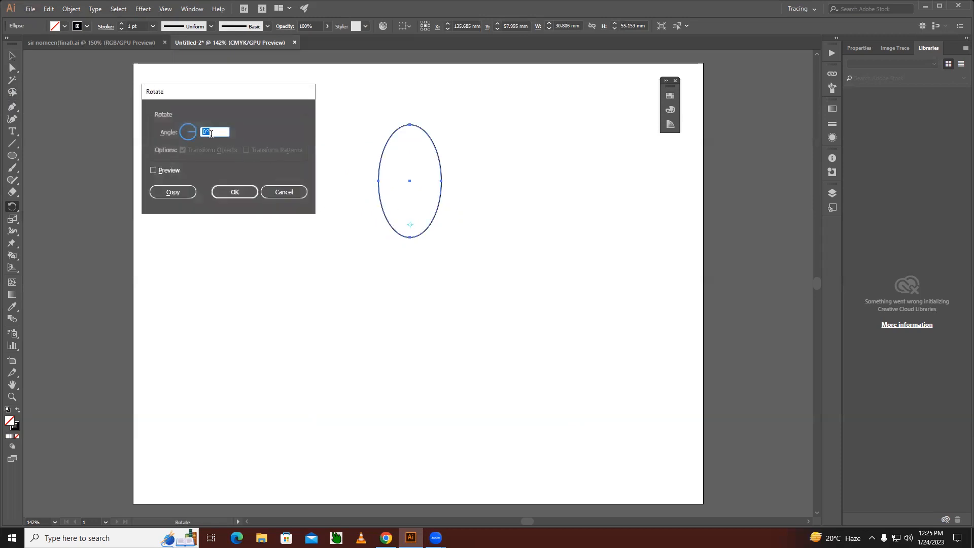
text(6)
click(154, 171)
click(153, 171)
click(154, 171)
click(172, 191)
key(ctrl+d)
key(ctrl+d)
key(ctrl+d)
key(ctrl+d)
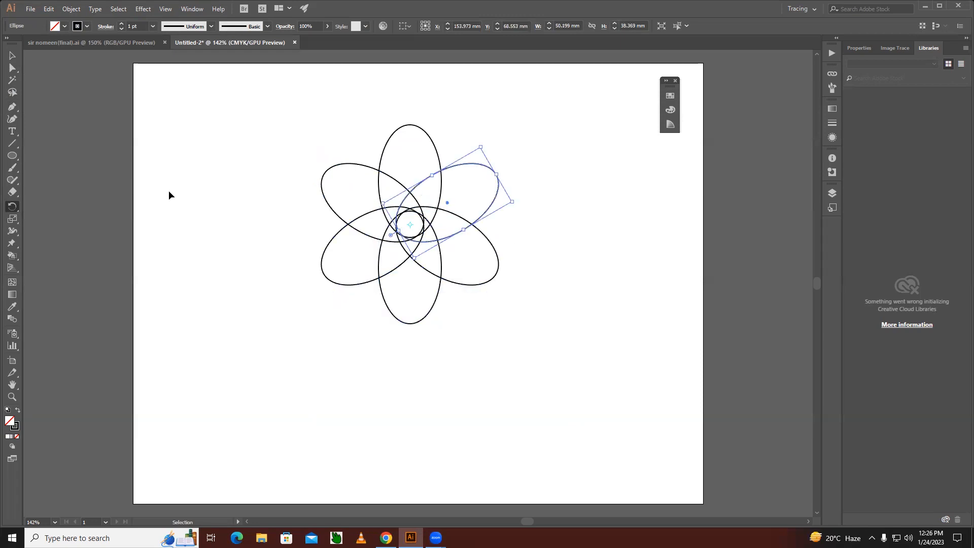
click(12, 55)
click(142, 123)
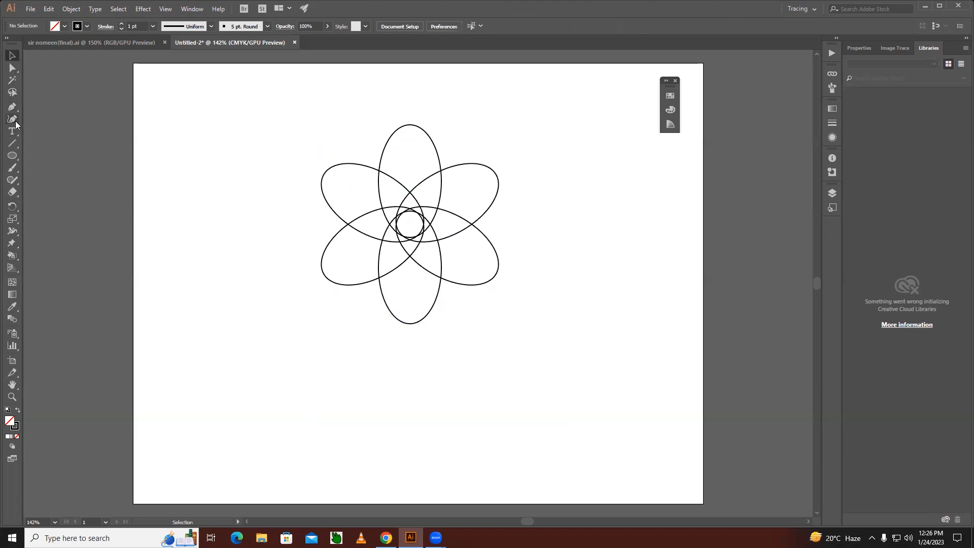
Draw a vertical line about 48 mm long from the flower's centre to the tip of the top petal
click(14, 144)
drag(409, 223, 410, 124)
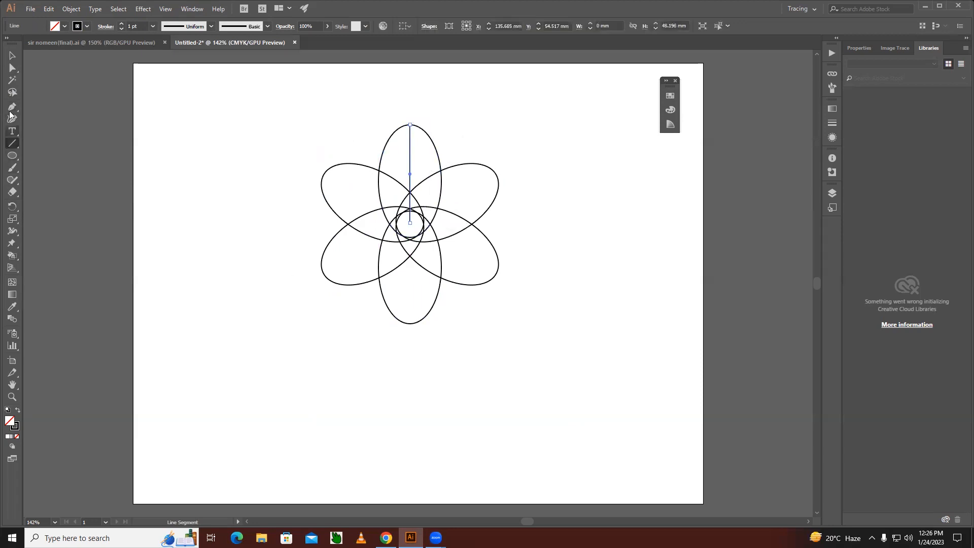
click(10, 56)
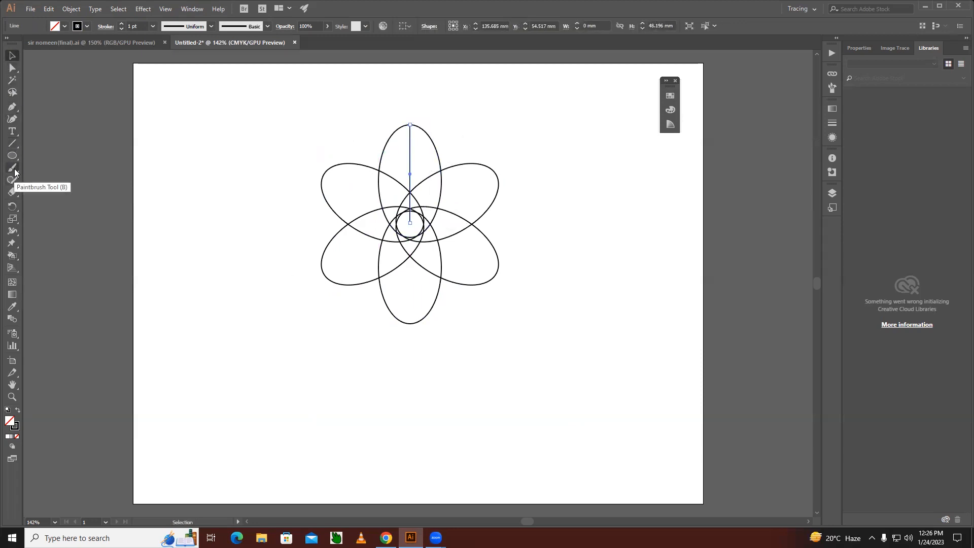
Copy the line around the flower's centre at 60° intervals so that each of the six petals is split lengthwise
click(12, 207)
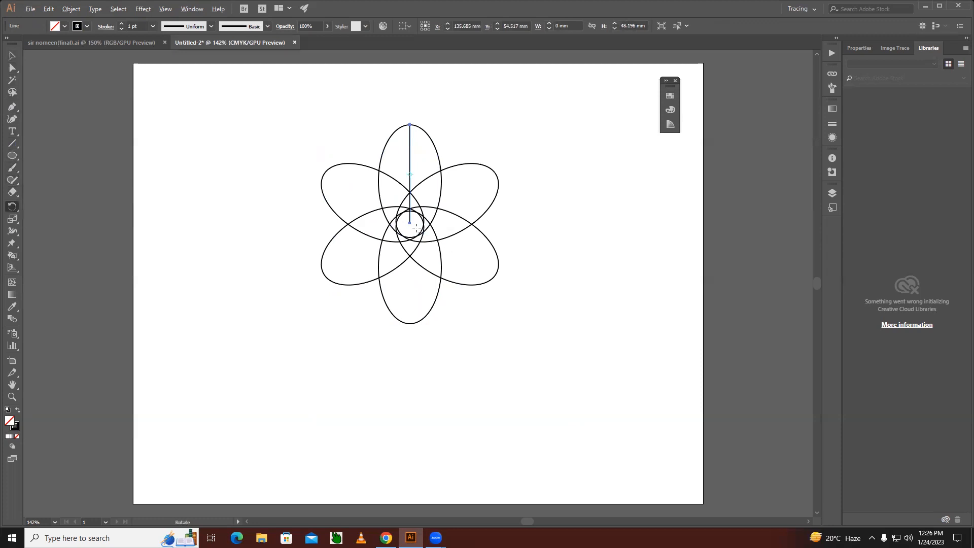
click(12, 56)
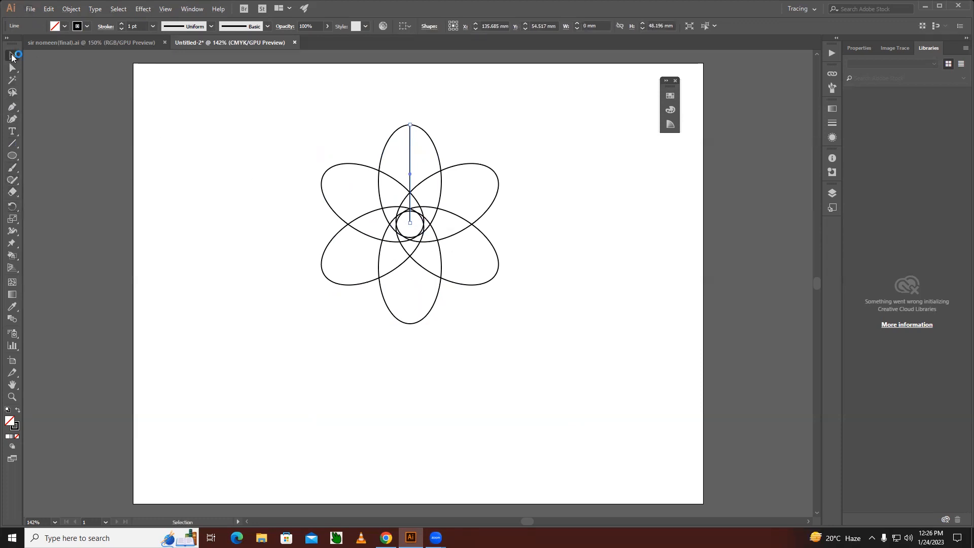
click(12, 206)
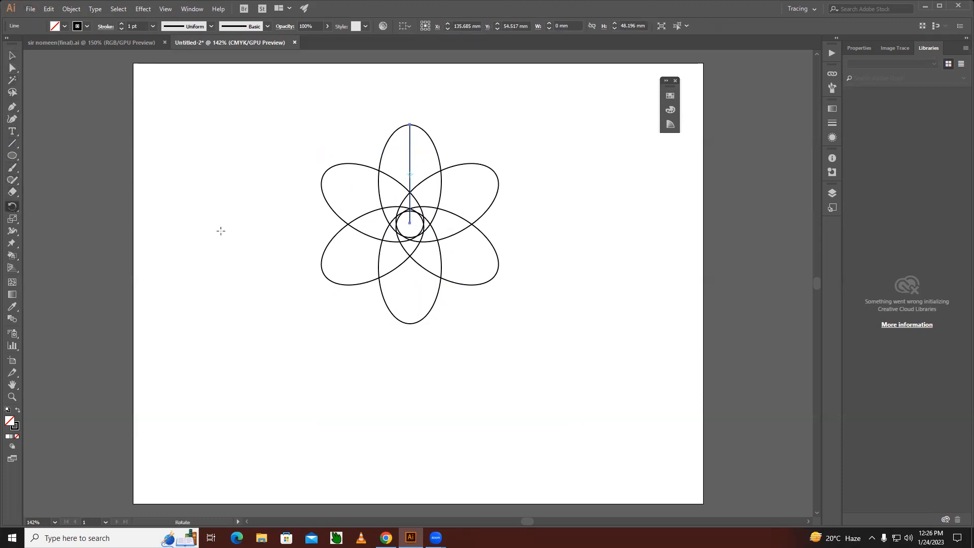
alt+click(409, 223)
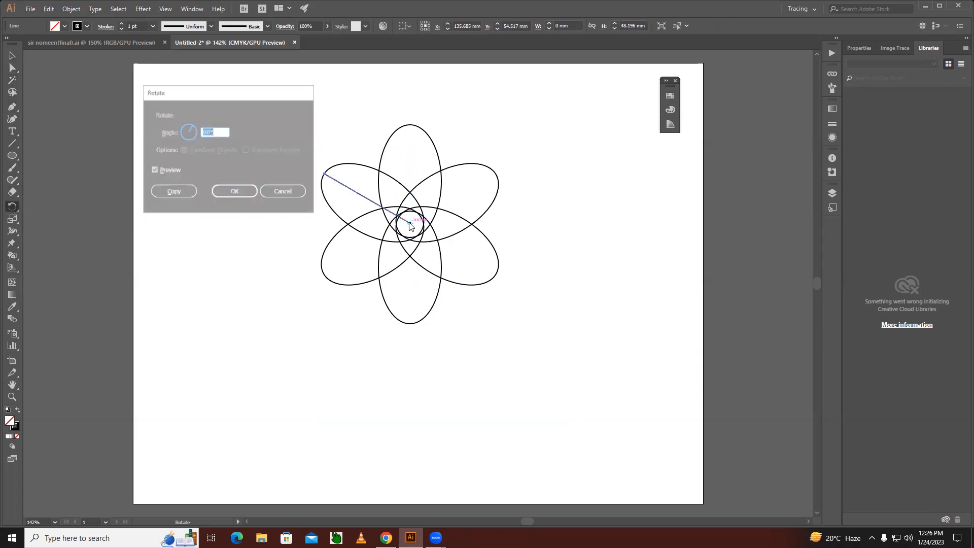
click(173, 192)
key(ctrl+d)
key(ctrl+d)
key(ctrl+d)
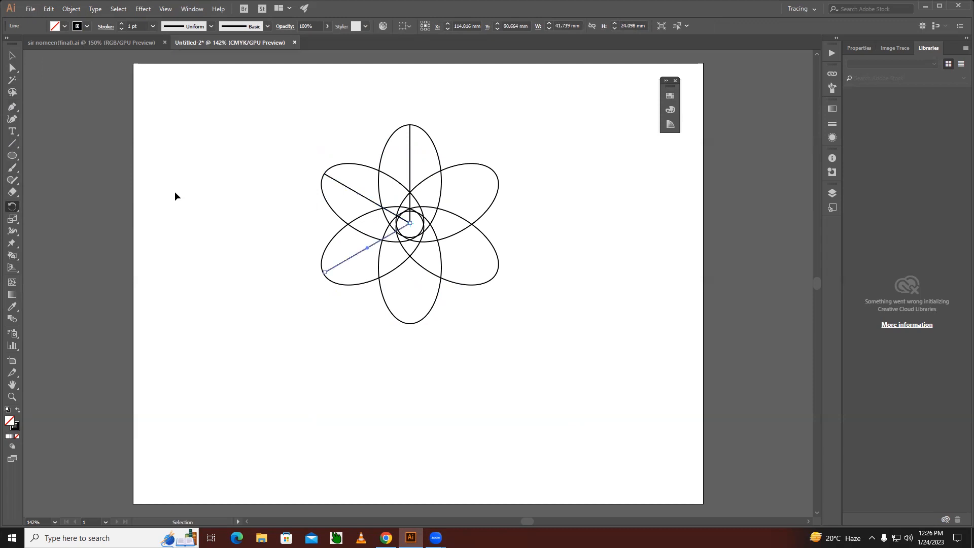
key(ctrl+d)
click(12, 56)
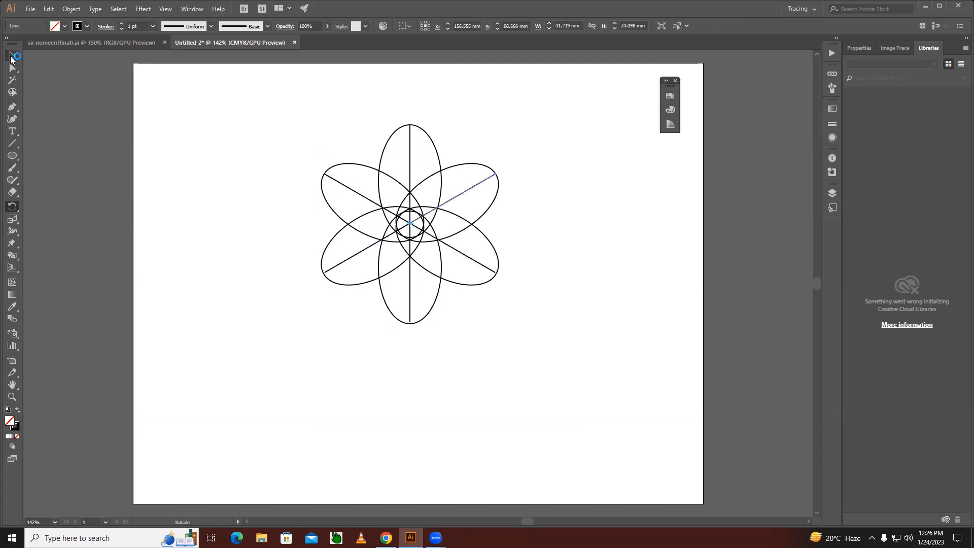
click(244, 142)
Make the whole flower a Live Paint group and fill the left half of the top petal red
drag(273, 105, 517, 339)
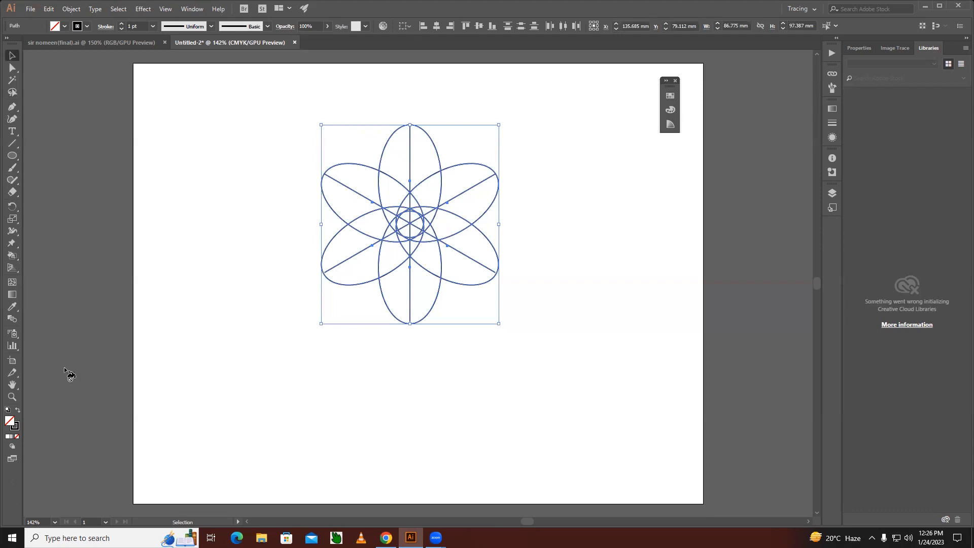
key(k)
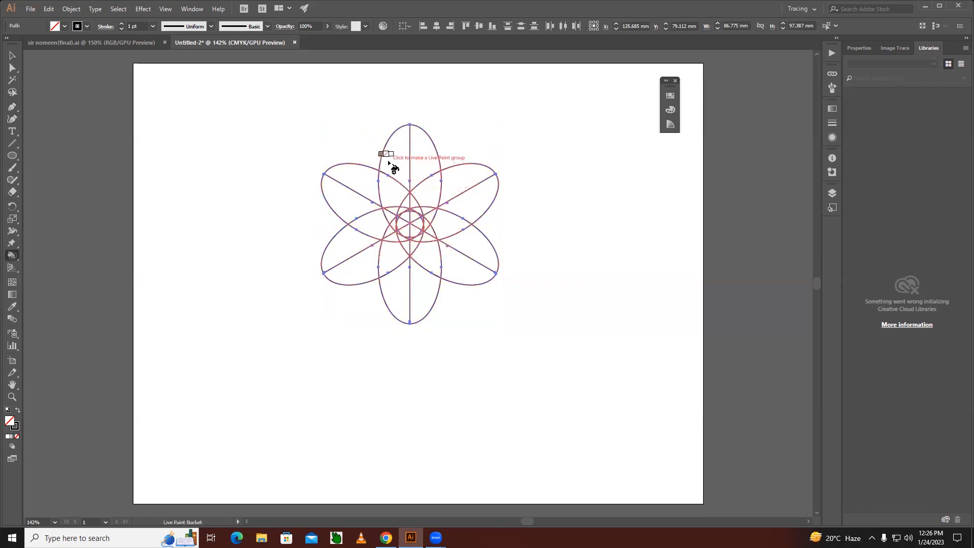
key(Right)
key(Right)
click(390, 164)
key(Right)
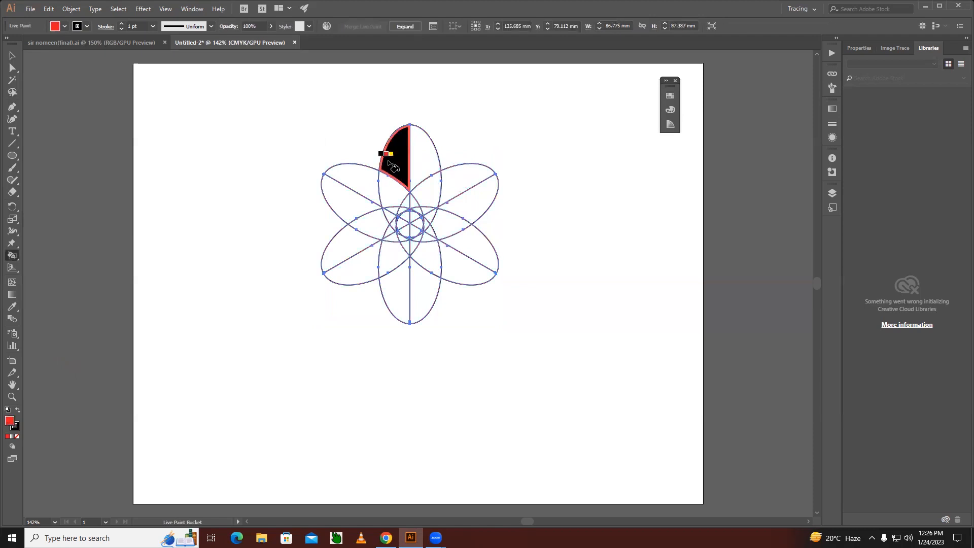
click(388, 162)
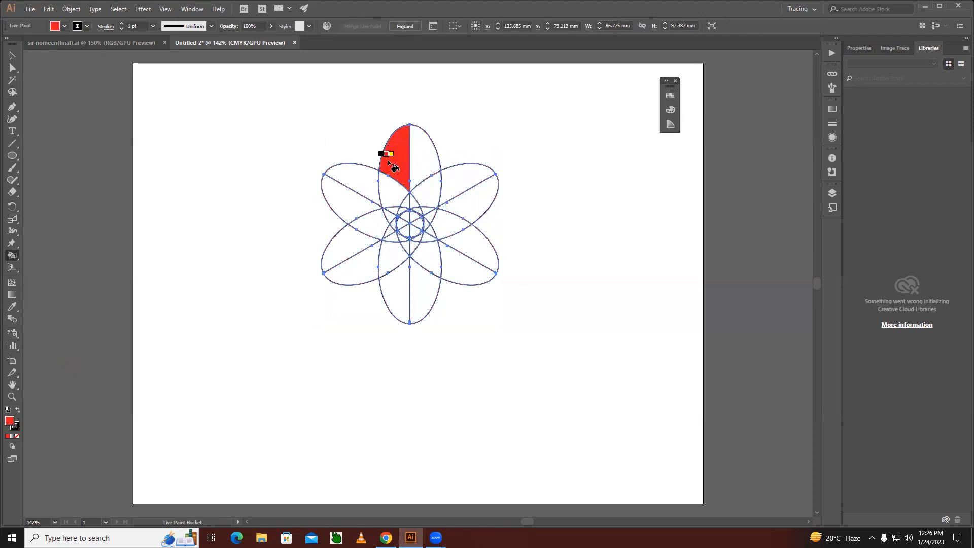
Fill the matching outer half of each of the other five petals red, going clockwise around the flower
click(456, 181)
click(462, 236)
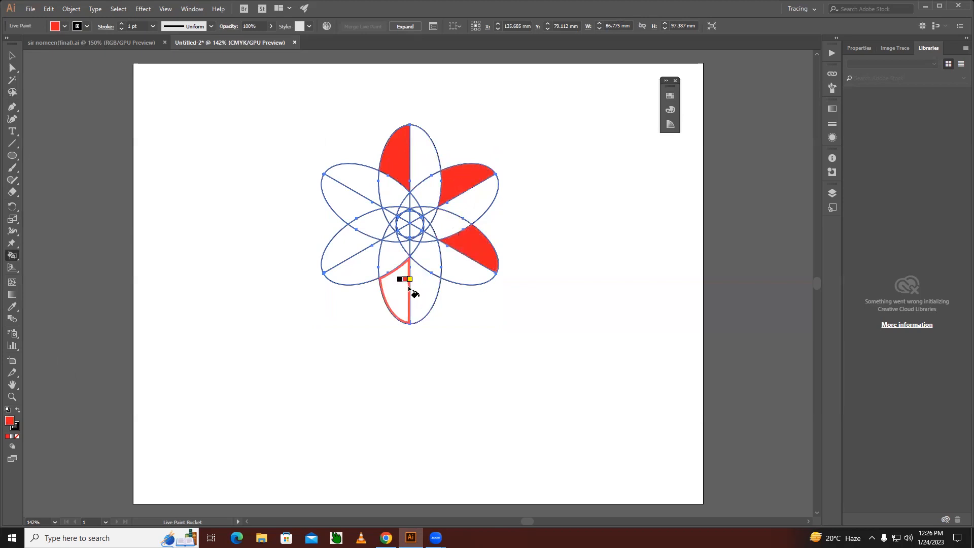
click(416, 291)
click(355, 267)
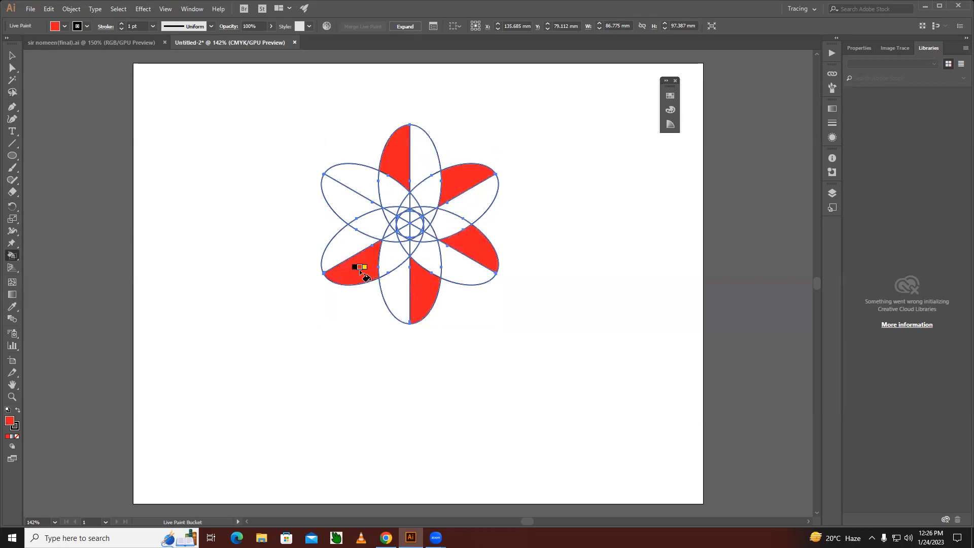
click(342, 207)
Fill the remaining white outer half of each of the six petals yellow, going clockwise from the upper-left petal
key(Right)
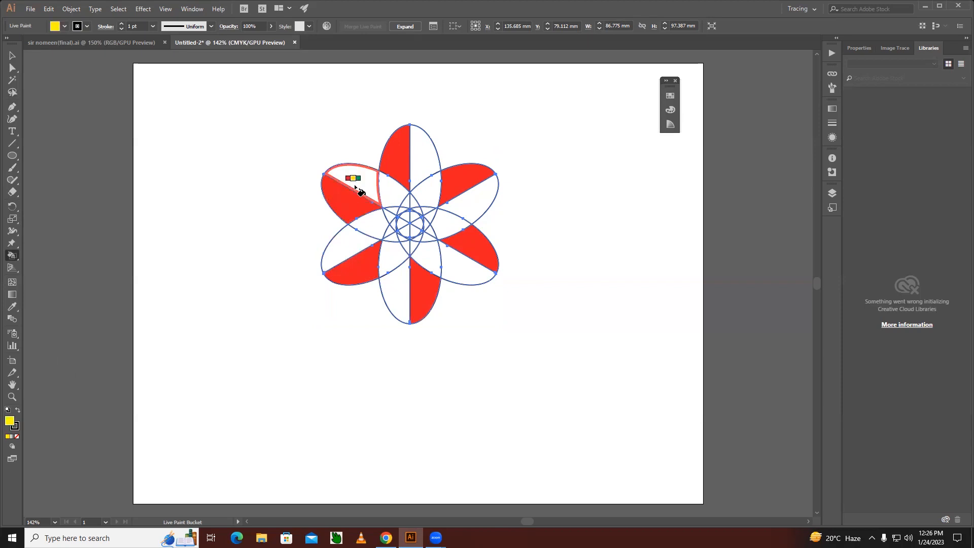
click(359, 192)
click(425, 157)
click(459, 187)
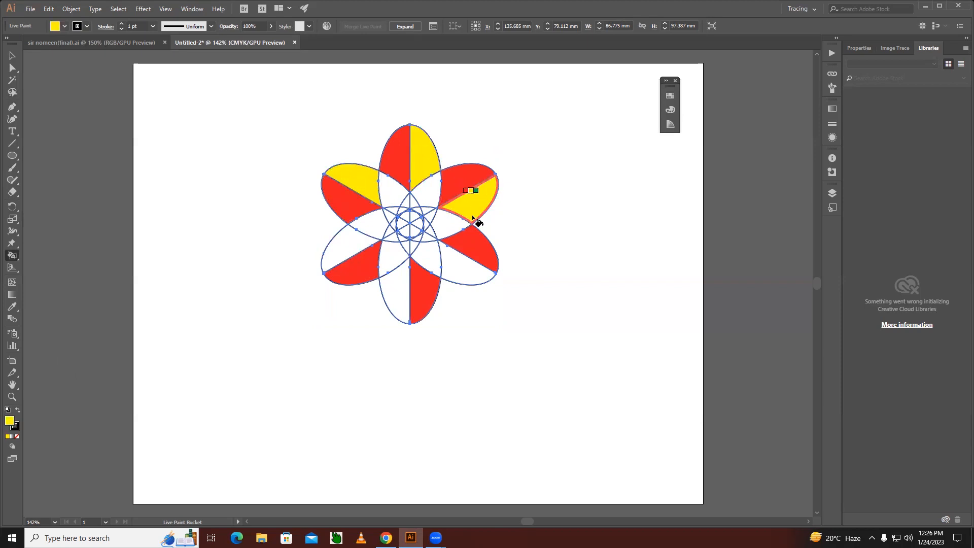
click(465, 272)
click(400, 282)
click(353, 248)
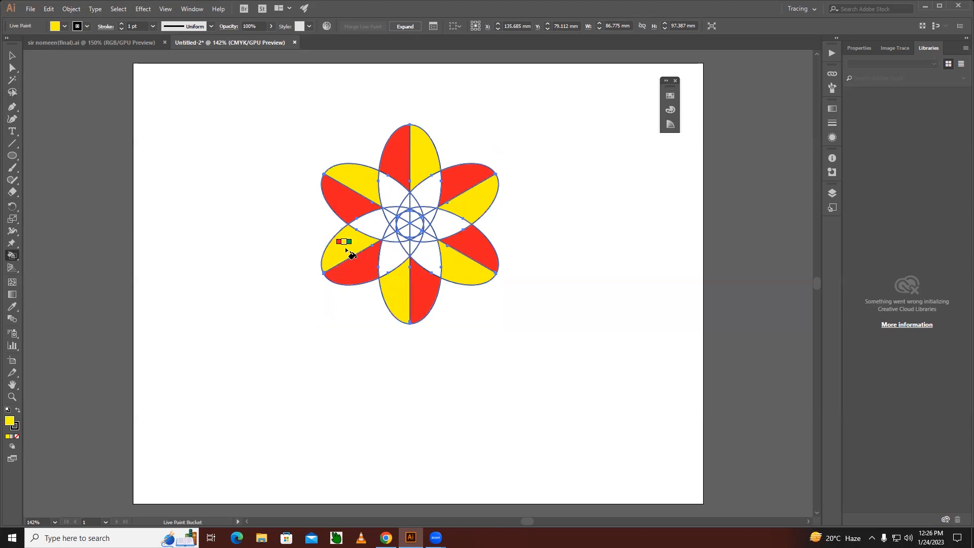
Fill the six areas where neighbouring petals overlap with green, all around the flower
key(Right)
click(375, 223)
click(391, 249)
click(424, 257)
click(448, 229)
click(427, 195)
click(392, 193)
Fill one half of five of the kite-shaped star points around the flower's centre light blue
key(ctrl+space)
ctrl+click(412, 228)
ctrl+click(433, 261)
ctrl+click(418, 283)
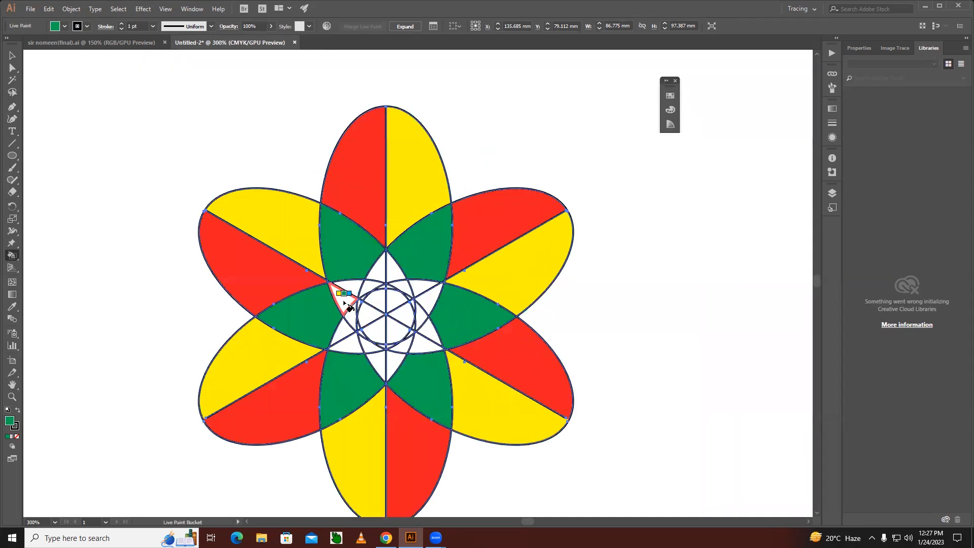
key(Right)
click(342, 301)
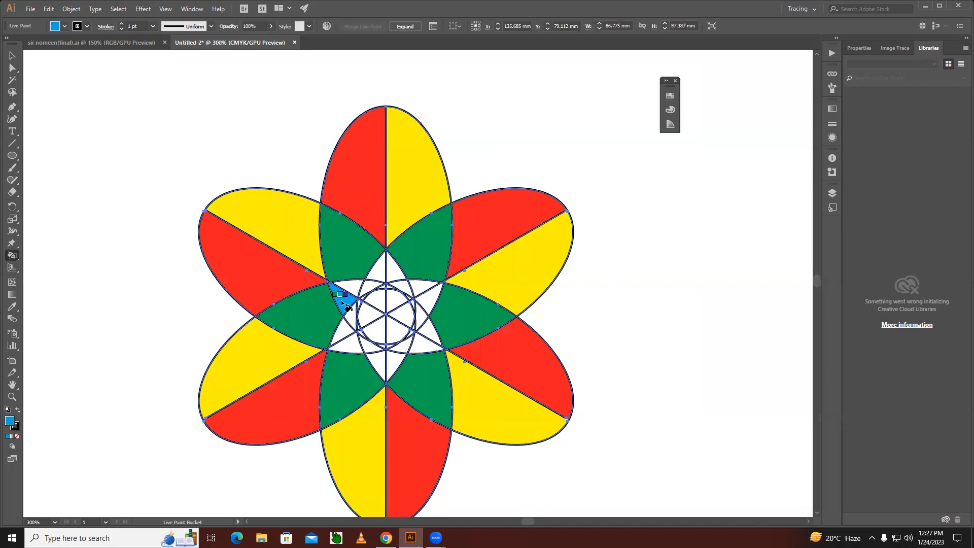
click(378, 268)
click(424, 287)
click(425, 340)
click(379, 361)
Fill the remaining white halves of the star points light blue to complete the six-pointed star
key(Right)
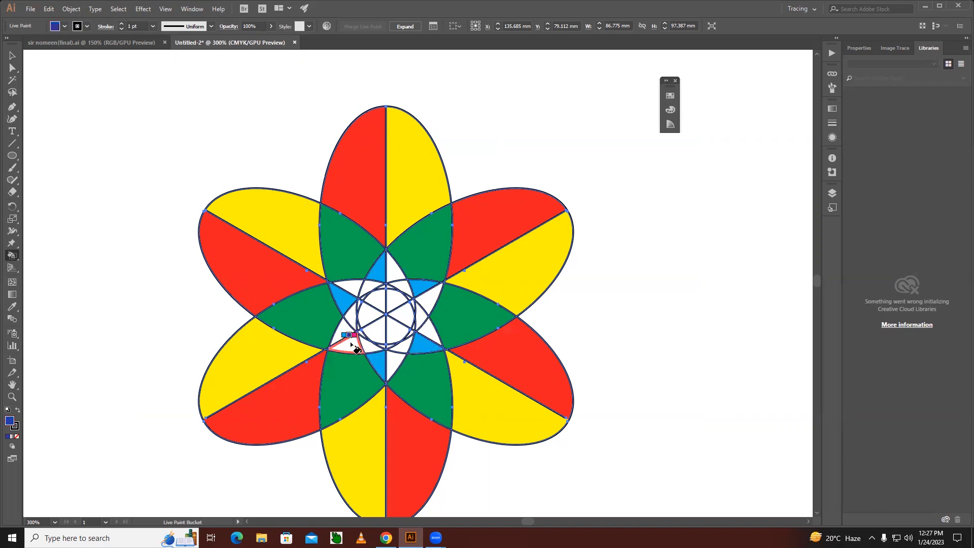
key(Left)
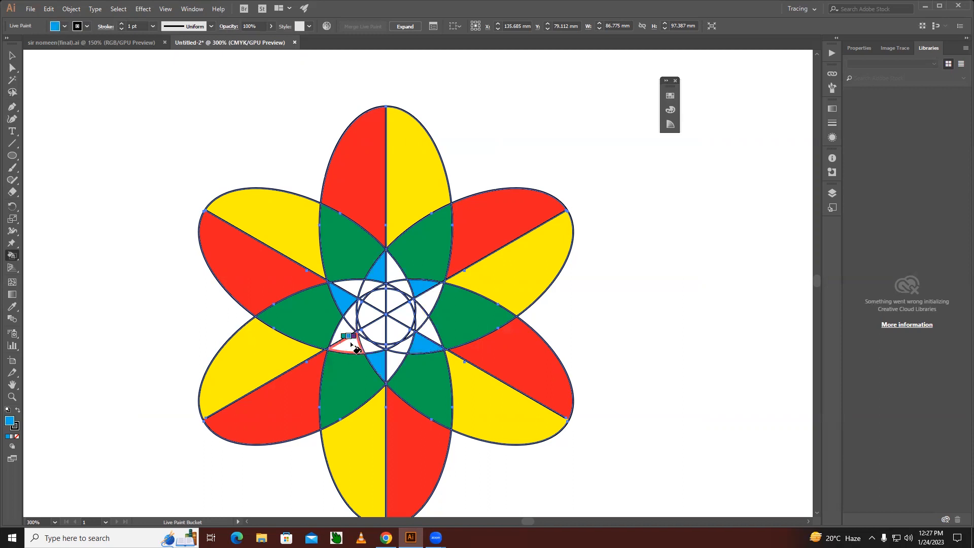
click(393, 361)
click(347, 342)
click(390, 277)
click(355, 282)
click(428, 290)
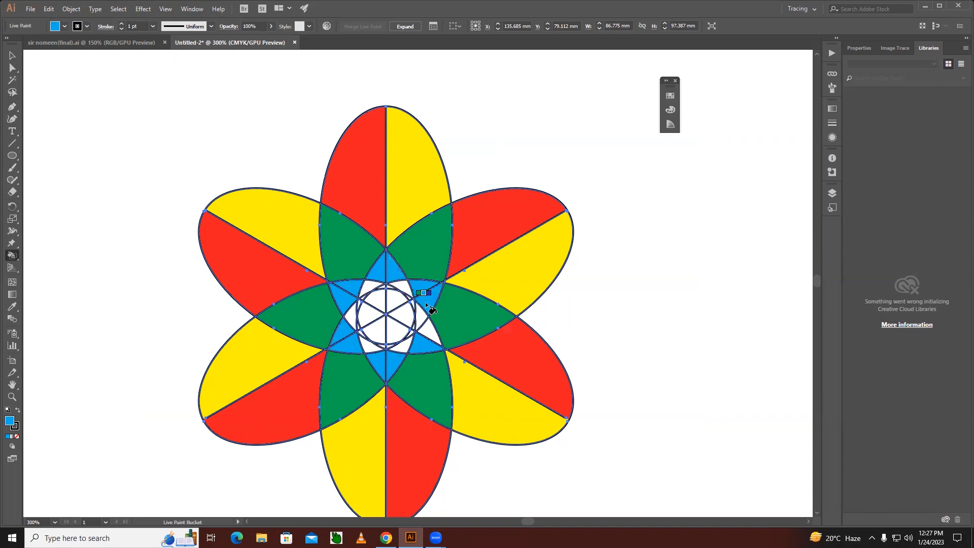
click(425, 330)
Fill the six small areas between the star points, around the central circle, with magenta
key(Right)
key(Right)
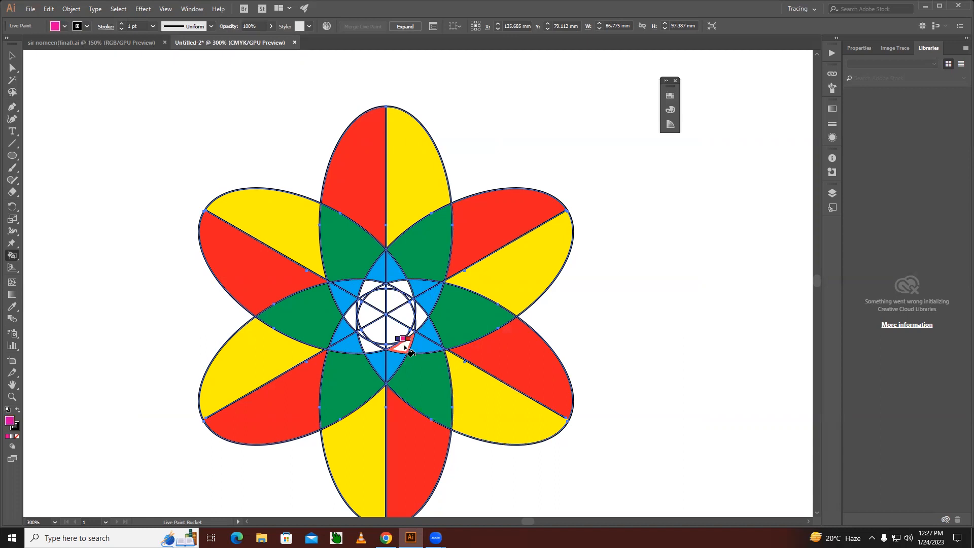
click(404, 348)
click(372, 349)
click(350, 317)
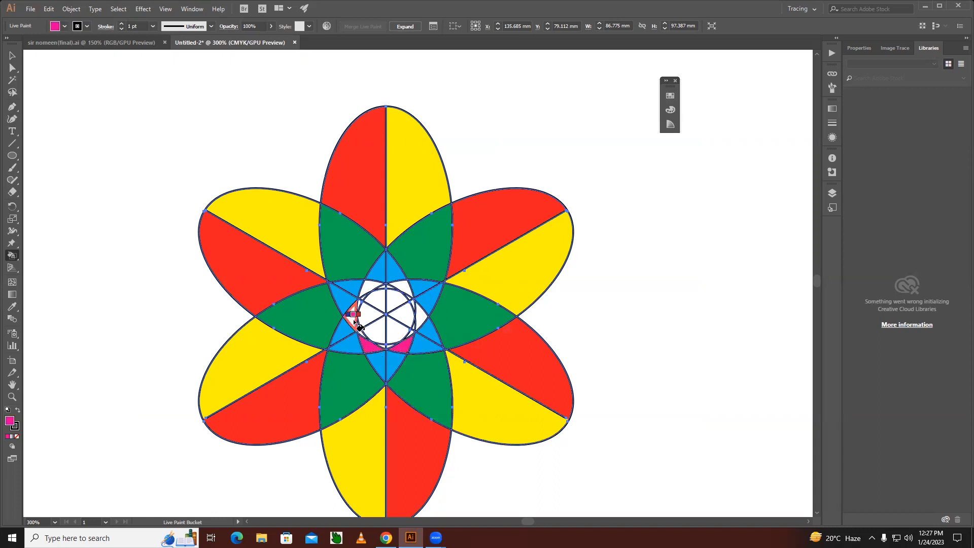
click(362, 299)
click(386, 285)
click(407, 293)
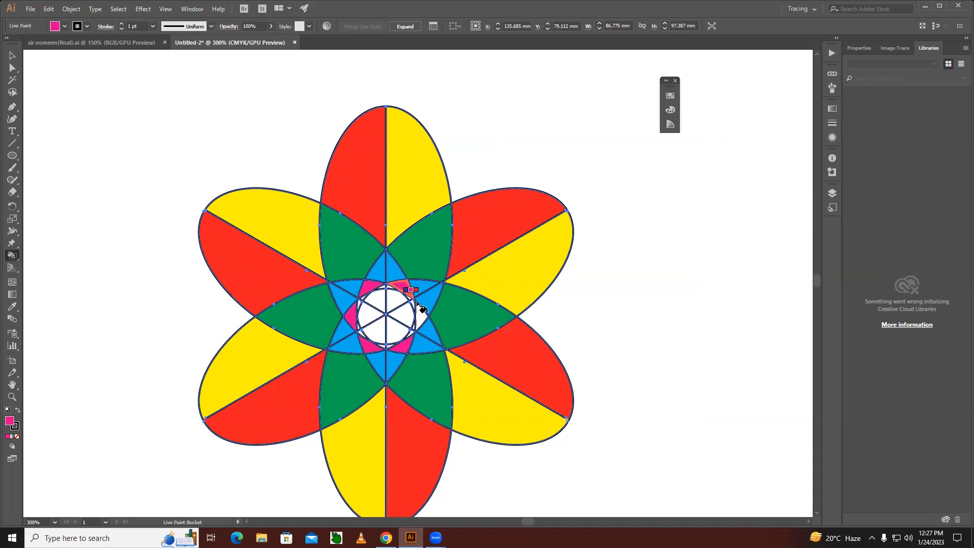
click(421, 318)
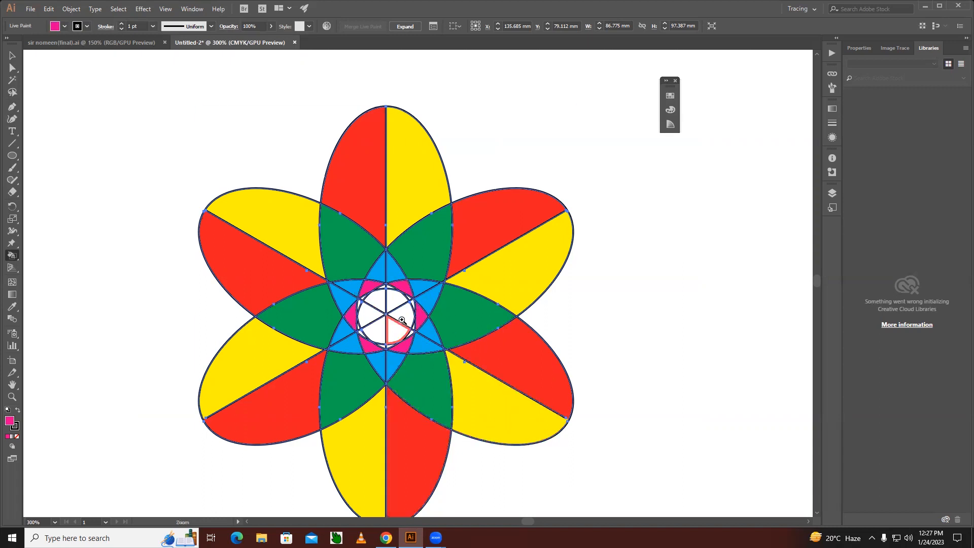
Turn on Paint Strokes in the Live Paint Bucket options
ctrl+click(401, 319)
ctrl+click(419, 281)
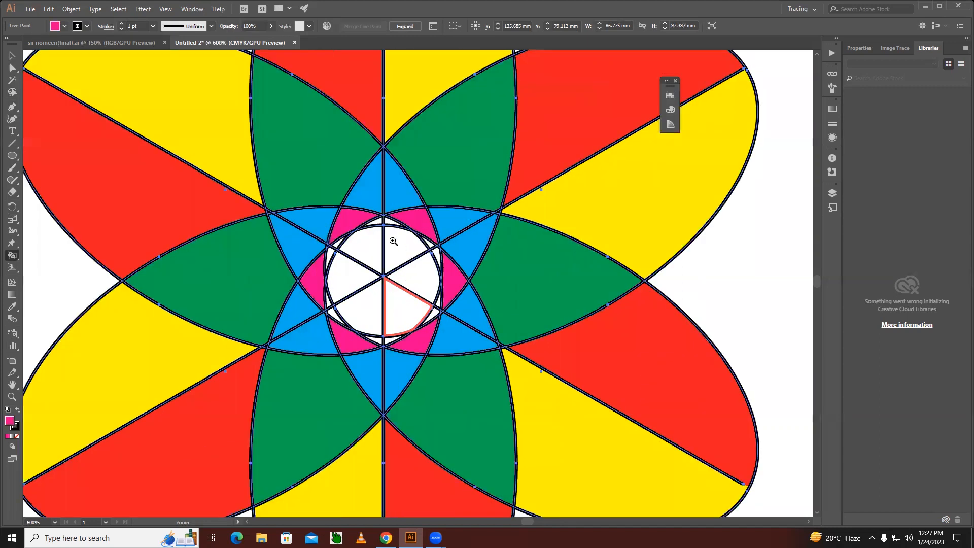
ctrl+alt+click(415, 286)
ctrl+alt+click(419, 290)
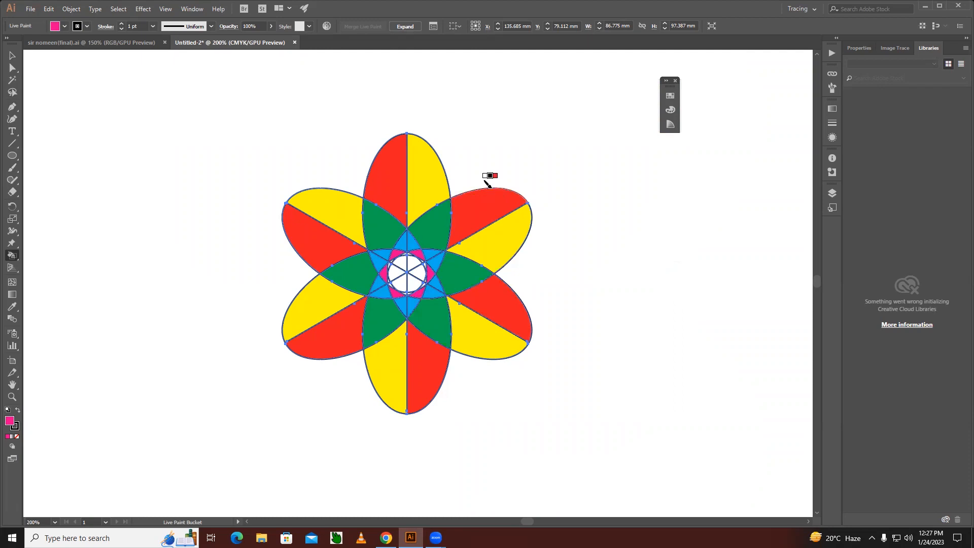
double_click(12, 255)
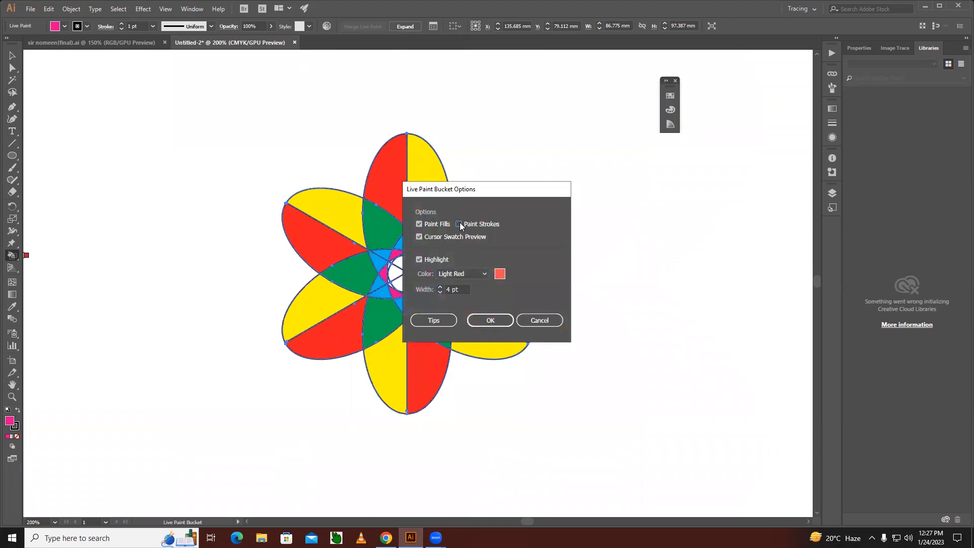
click(496, 322)
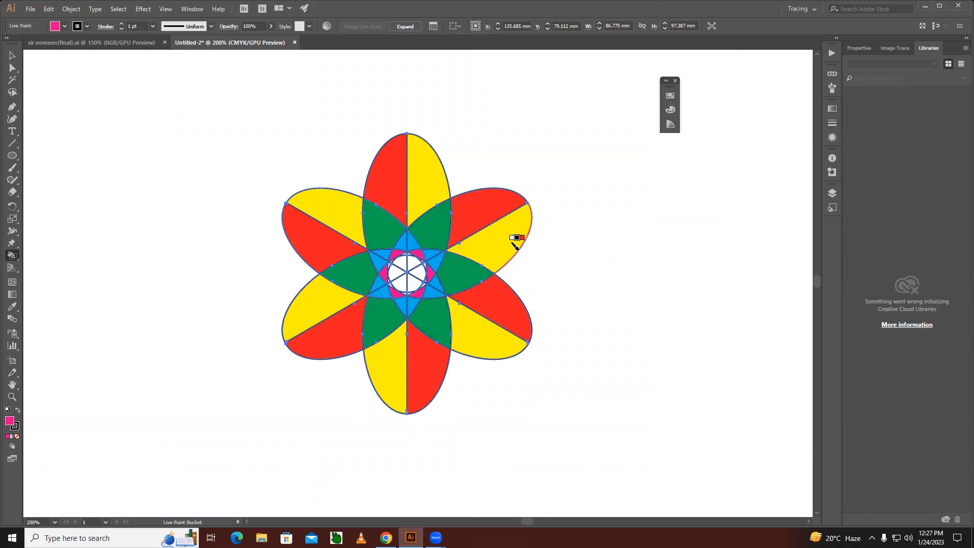
Paint the outer stroke of the upper-right petal green and those of the top and upper-left petals light blue
key(Right)
key(Right)
key(Right)
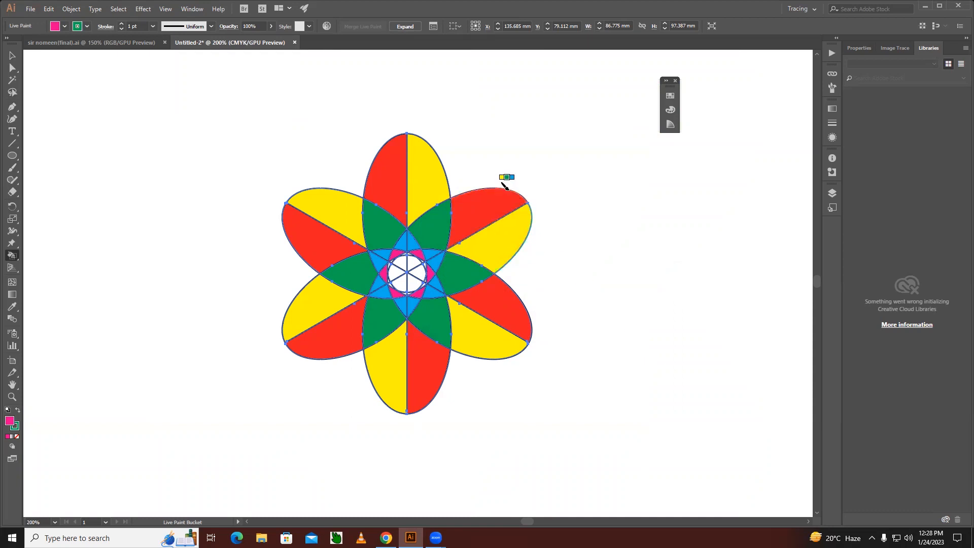
key(Right)
click(432, 143)
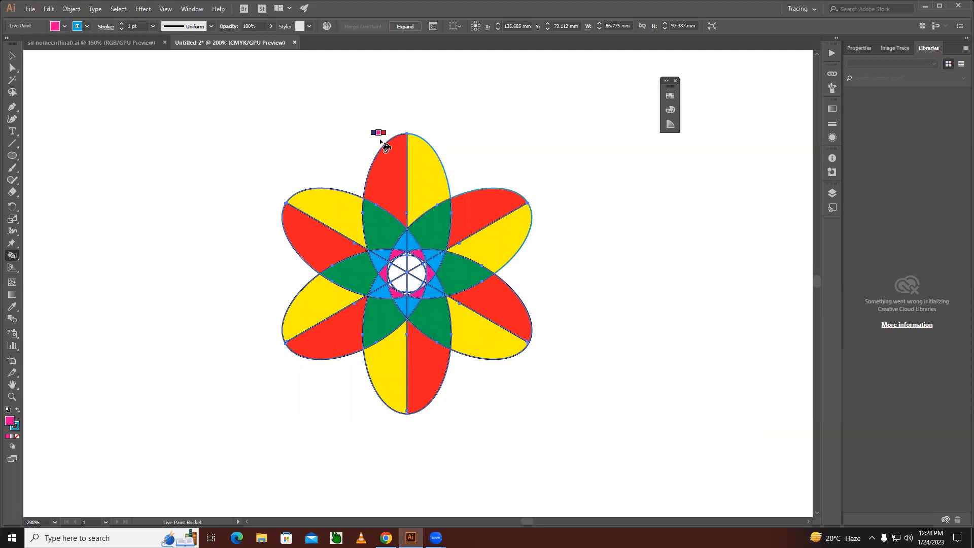
click(332, 186)
key(Right)
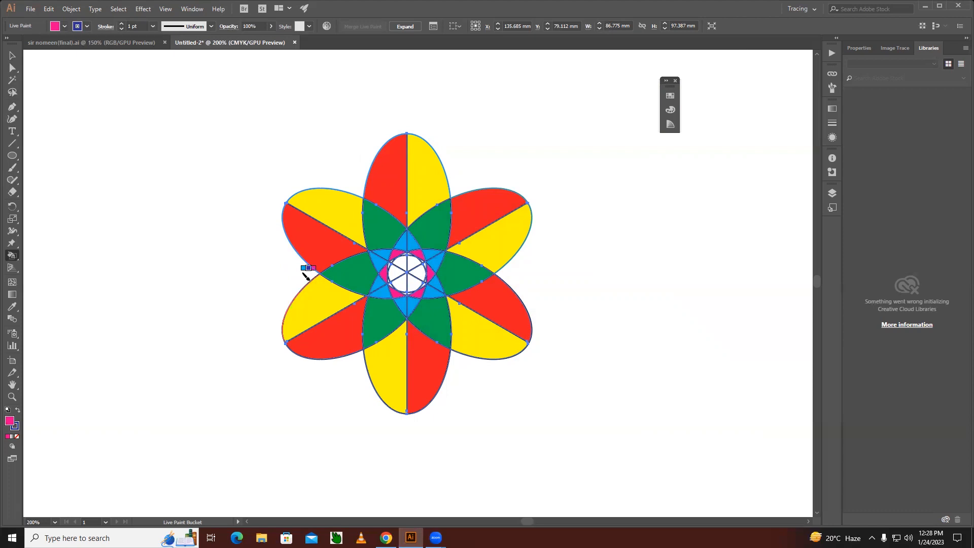
Review the Live Paint Bucket options, keeping both Paint Fills and Paint Strokes on
double_click(12, 255)
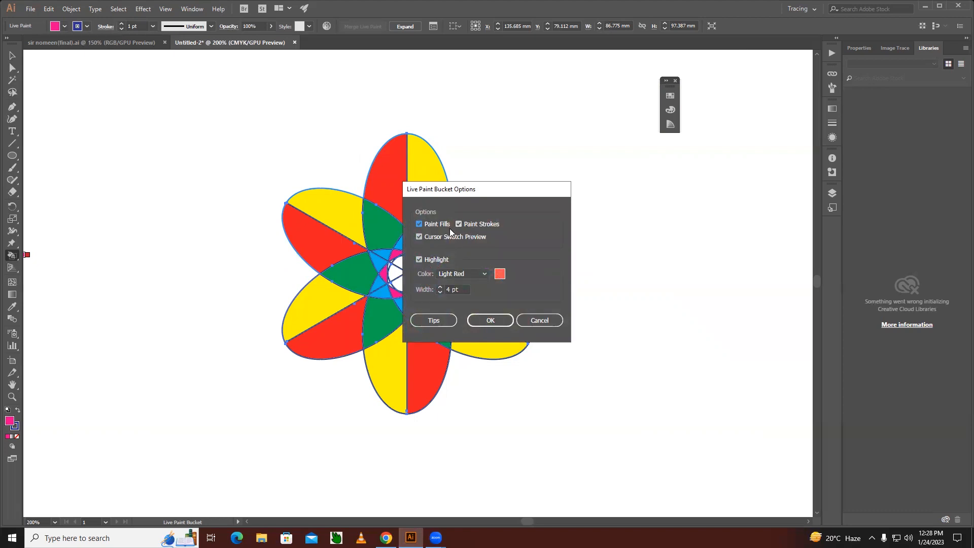
click(497, 320)
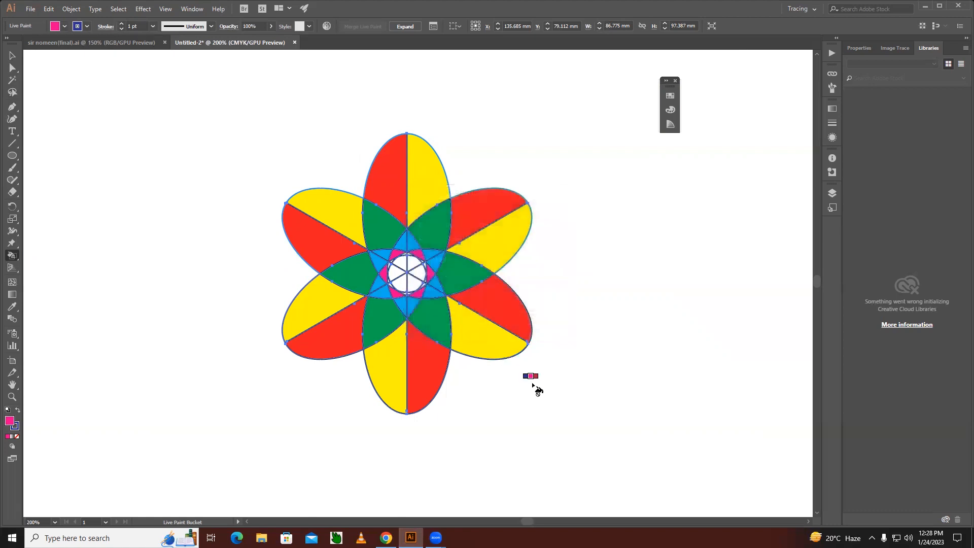
key(ctrl+minus)
key(ctrl+minus)
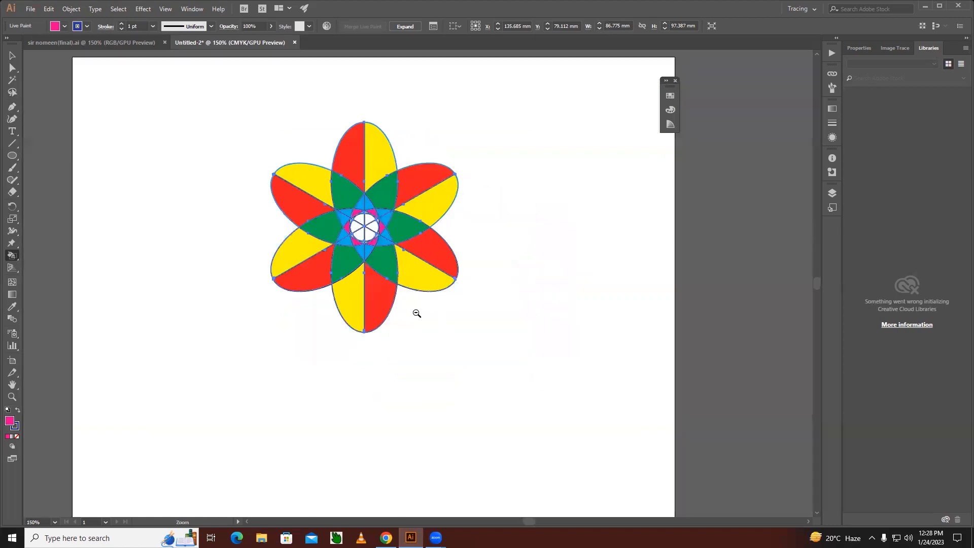
Select only the yellow half of the bottom petal with the Live Paint Selection tool
click(11, 256)
click(61, 280)
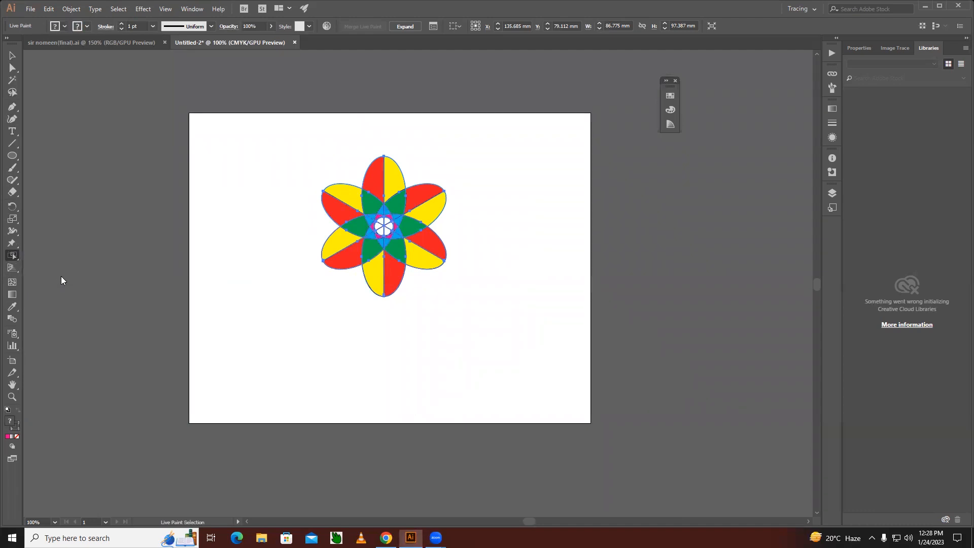
click(372, 276)
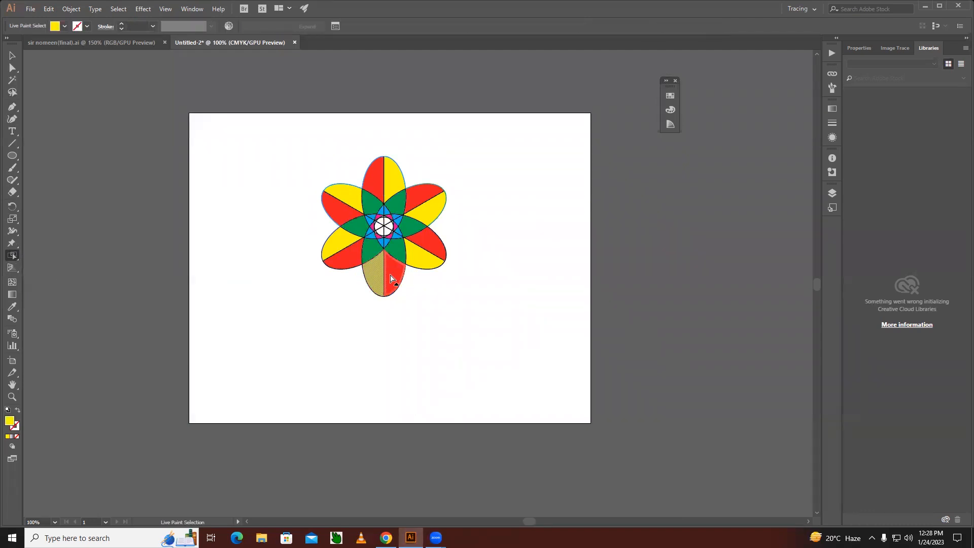
Compare Direct Selection on the bottom petal's ellipse with selecting the whole Live Paint flower, ending with the ellipse selected
click(11, 69)
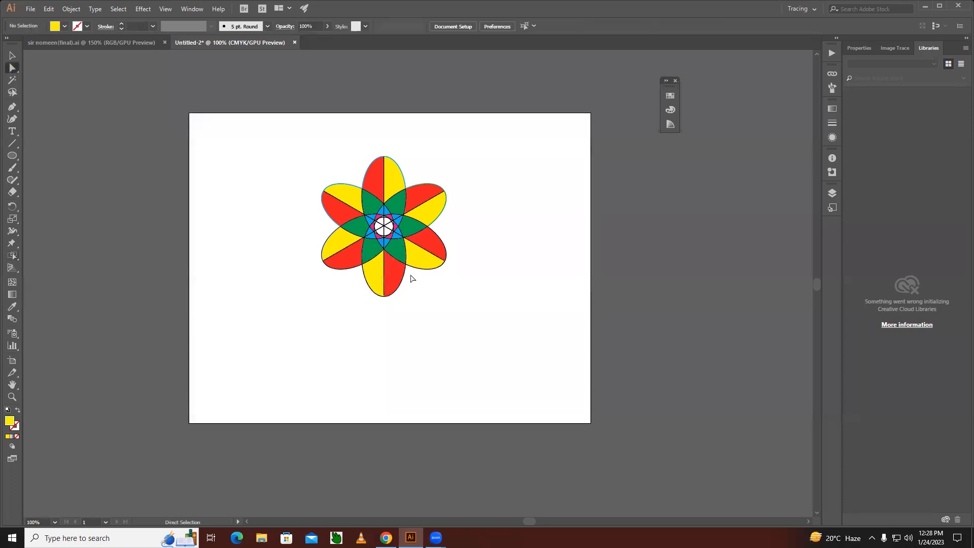
click(391, 274)
scroll(402, 287, up, 1)
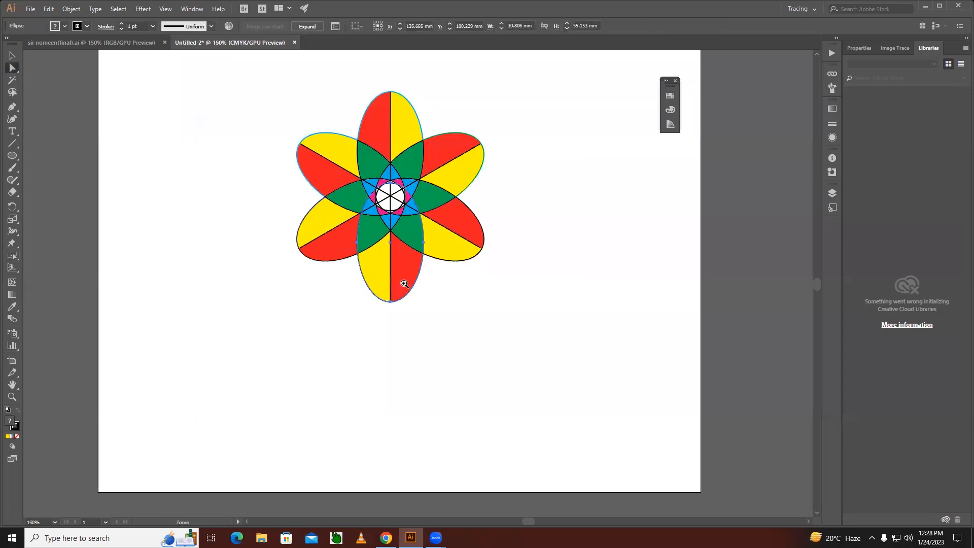
click(13, 56)
click(441, 303)
click(413, 279)
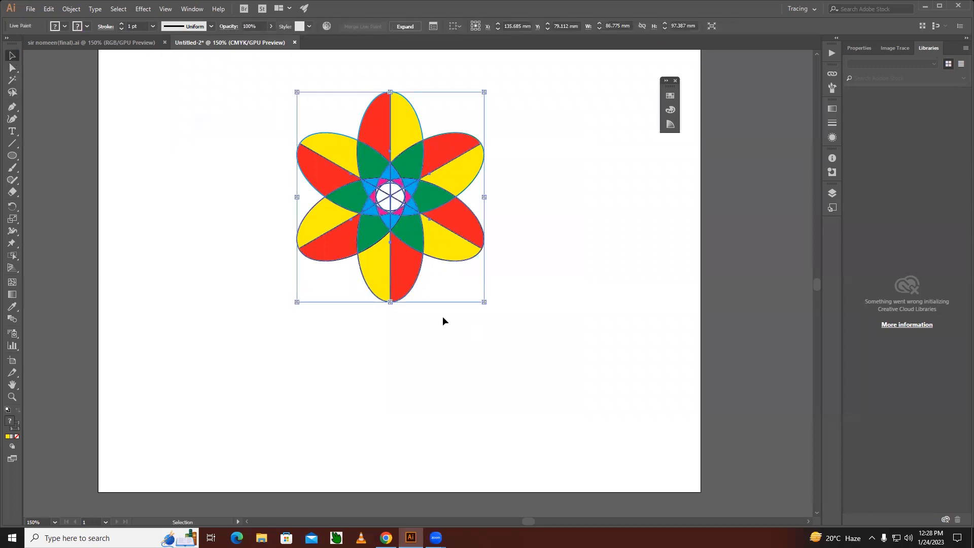
click(13, 68)
click(406, 283)
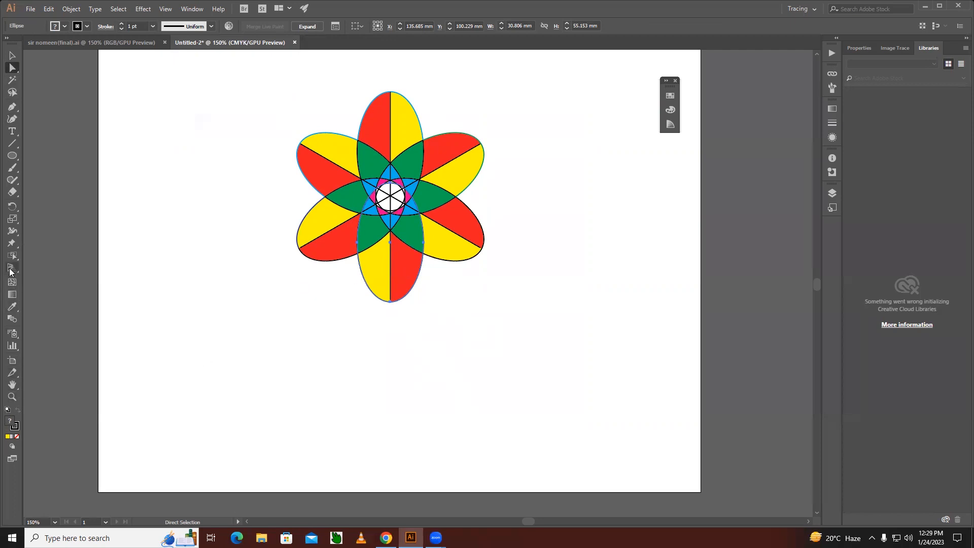
Select the yellow half and the red half of the bottom petal in turn with the Live Paint Selection tool
drag(15, 260, 87, 281)
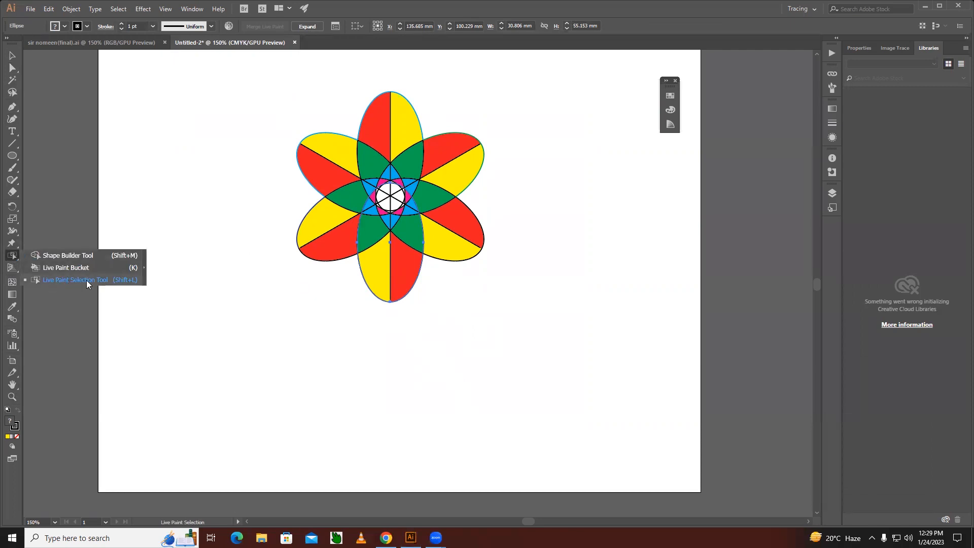
click(129, 279)
click(382, 289)
click(404, 274)
Select all six green overlap areas of the flower together with the Live Paint Selection tool
click(411, 243)
shift+click(367, 234)
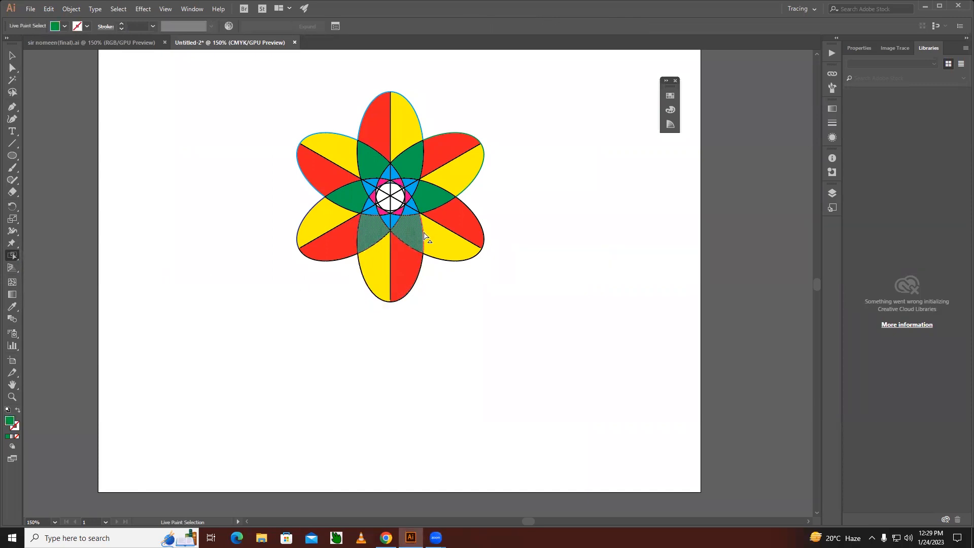
shift+click(431, 199)
shift+click(411, 171)
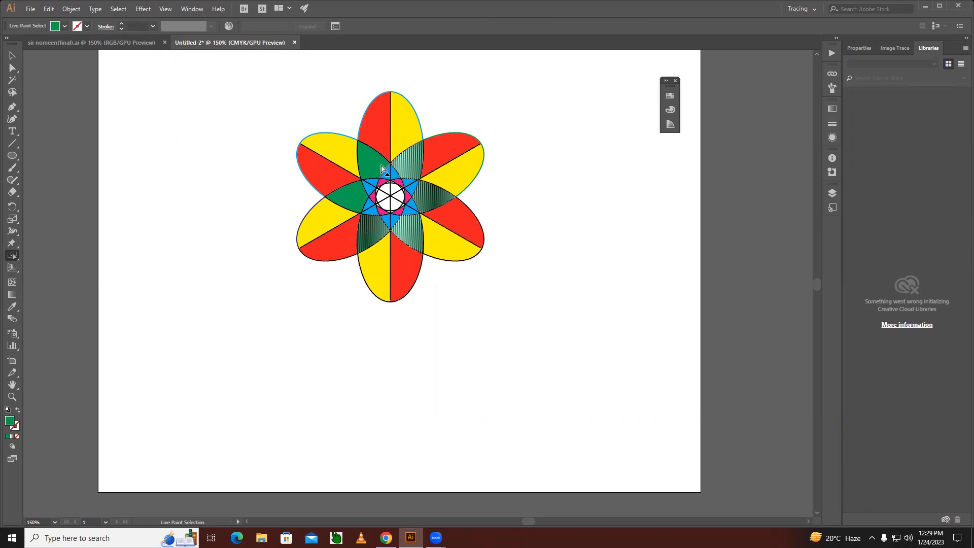
shift+click(377, 161)
shift+click(351, 199)
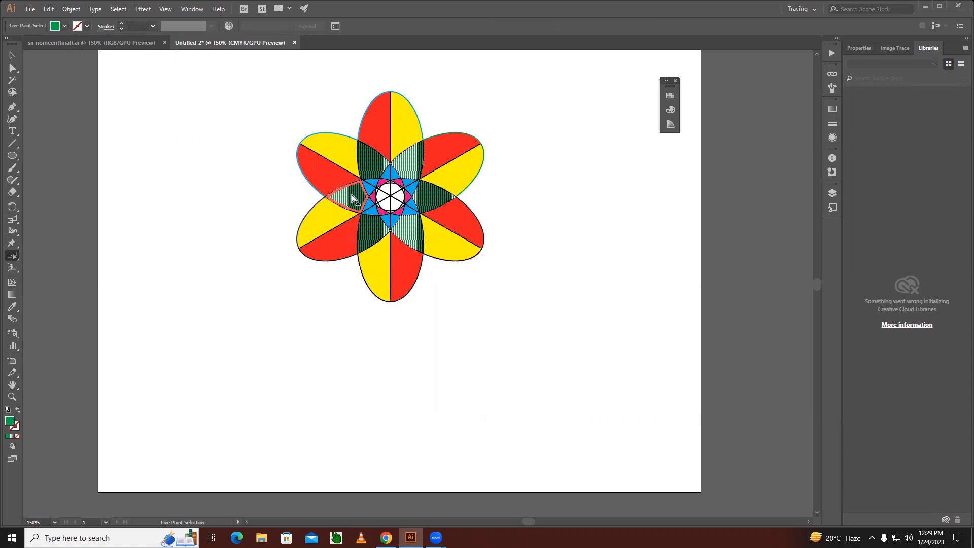
Add all the red and yellow petal halves to the green selection, and finally deselect everything
shift+click(340, 245)
shift+click(330, 226)
shift+click(339, 175)
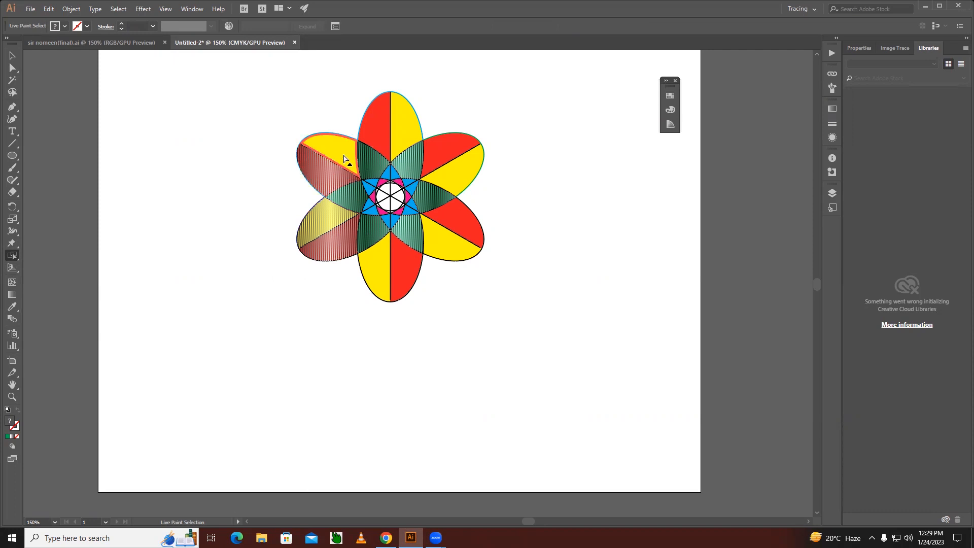
shift+click(346, 158)
shift+click(413, 144)
shift+click(434, 148)
shift+click(458, 170)
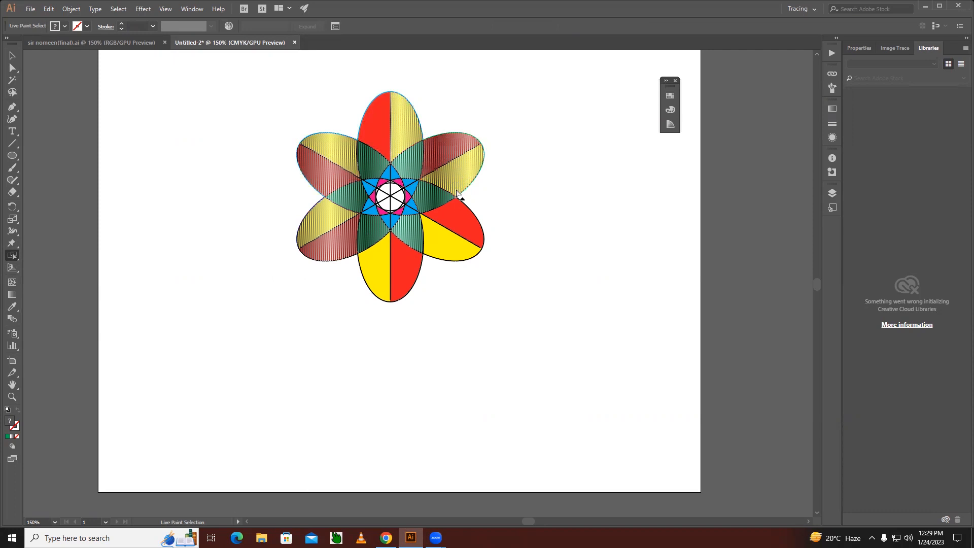
shift+click(456, 217)
shift+click(446, 244)
shift+click(407, 274)
shift+click(374, 274)
shift+click(374, 127)
click(12, 55)
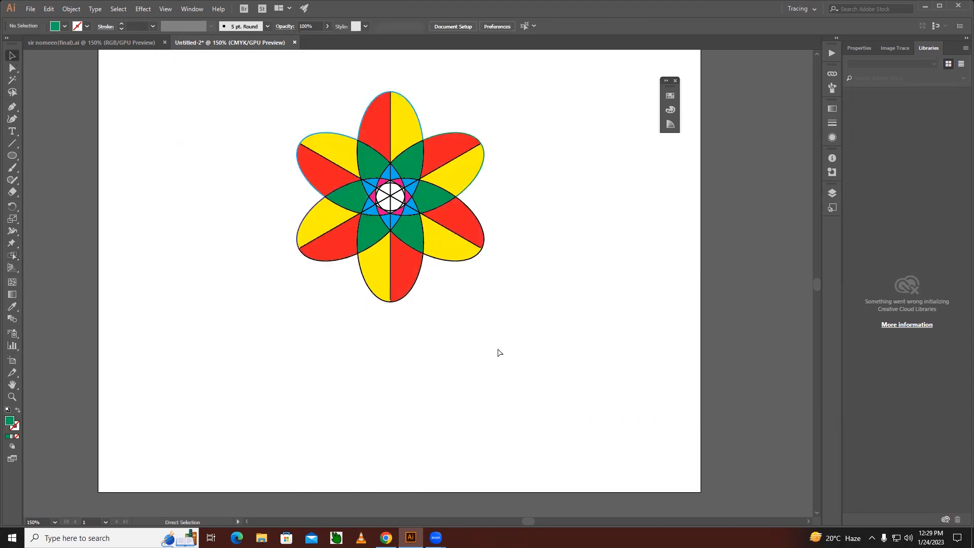
Delete the entire six-petal Live Paint flower from the artboard
key(ctrl+a)
key(Delete)
key(z)
alt+click(344, 289)
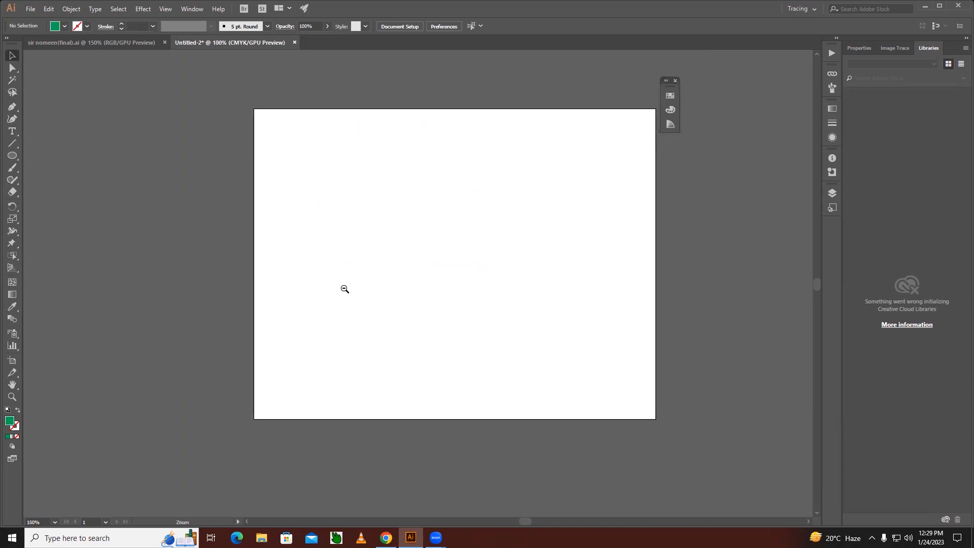
drag(363, 277, 284, 252)
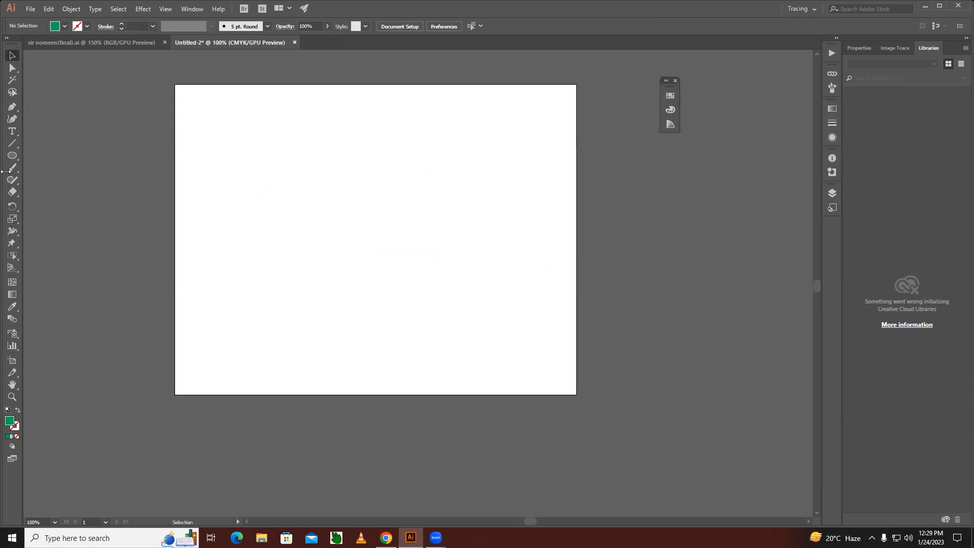
Create a rectangular grid of 6 by 6 cells, about 225 by 177 mm, with no fill and a 1 pt black stroke
click(12, 143)
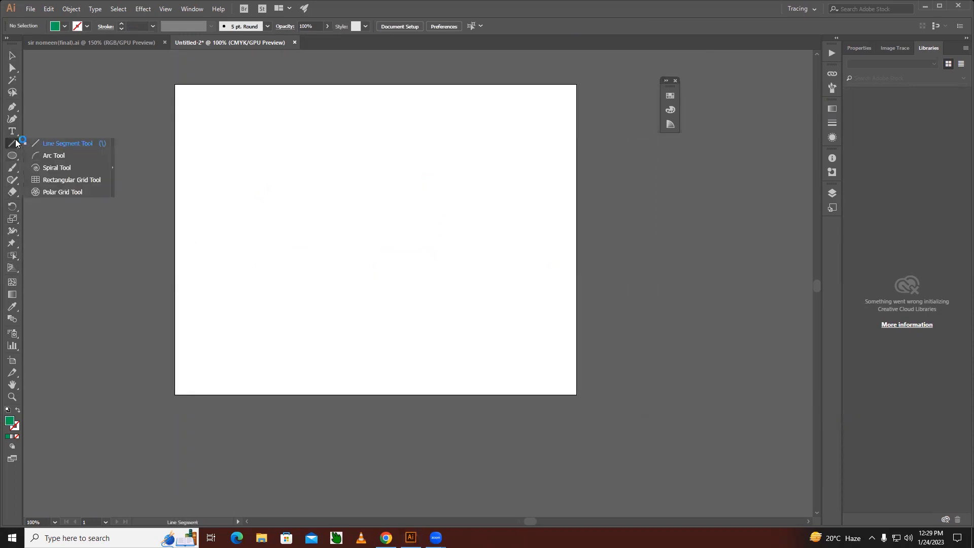
click(57, 181)
drag(205, 116, 530, 367)
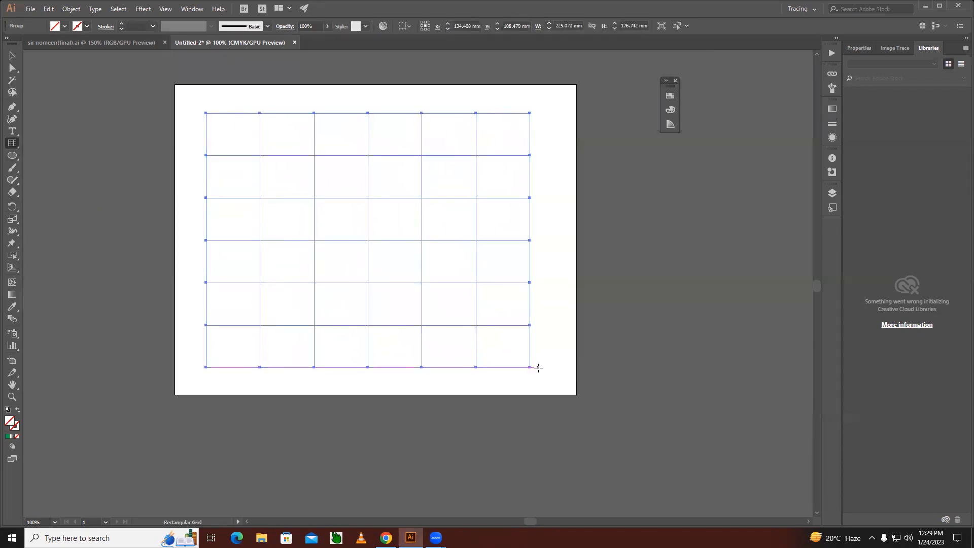
click(12, 56)
click(60, 75)
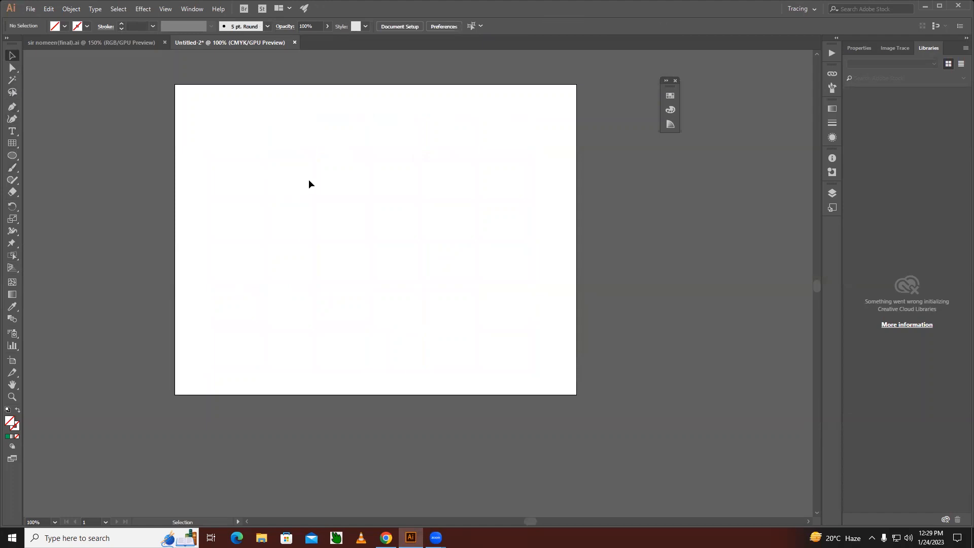
click(314, 202)
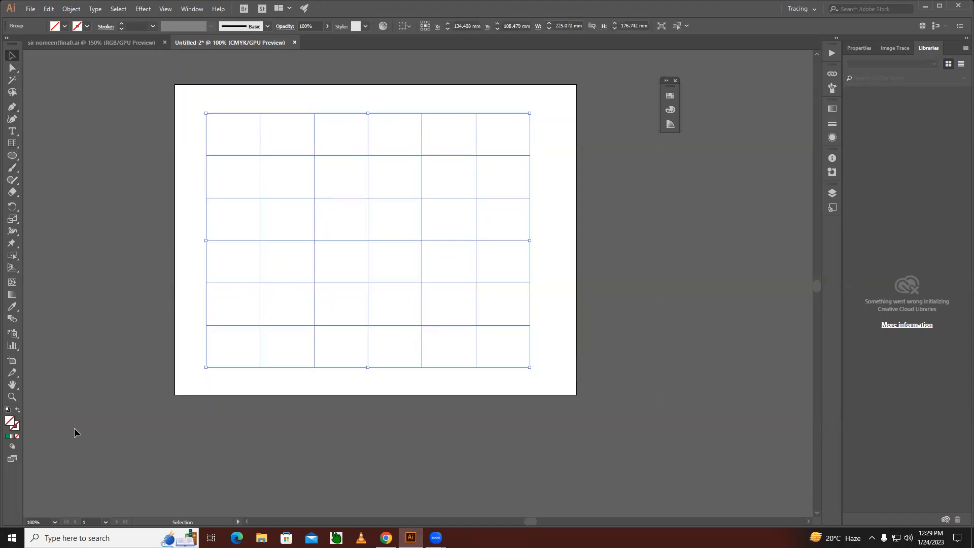
click(8, 411)
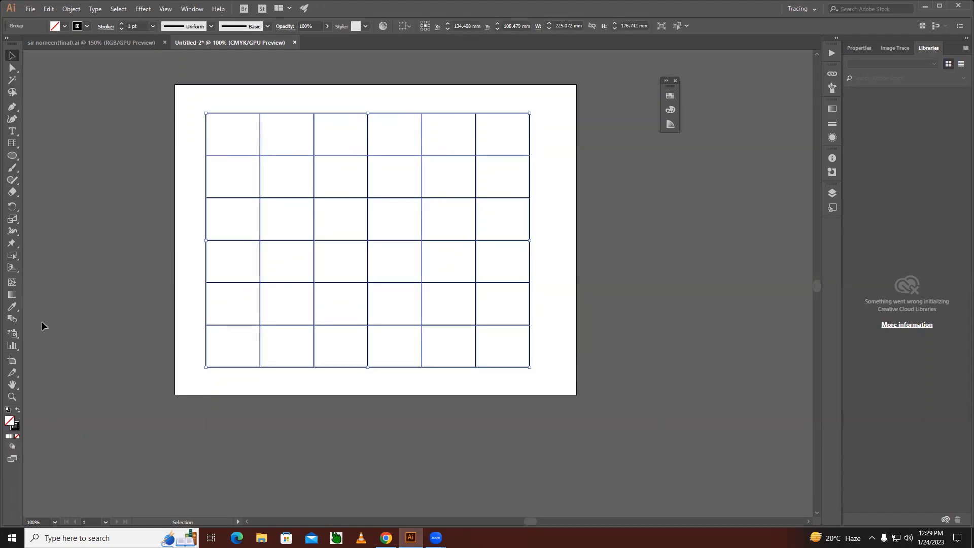
Fill alternating cells in the grid's first two rows with red using the Live Paint Bucket, forming a checkerboard pattern
key(k)
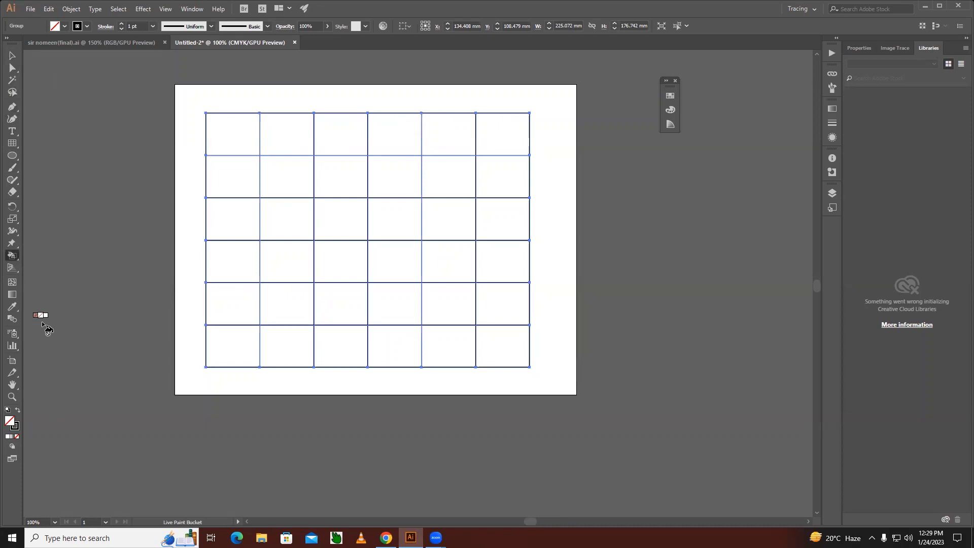
key(Right)
key(Right)
click(242, 139)
click(289, 180)
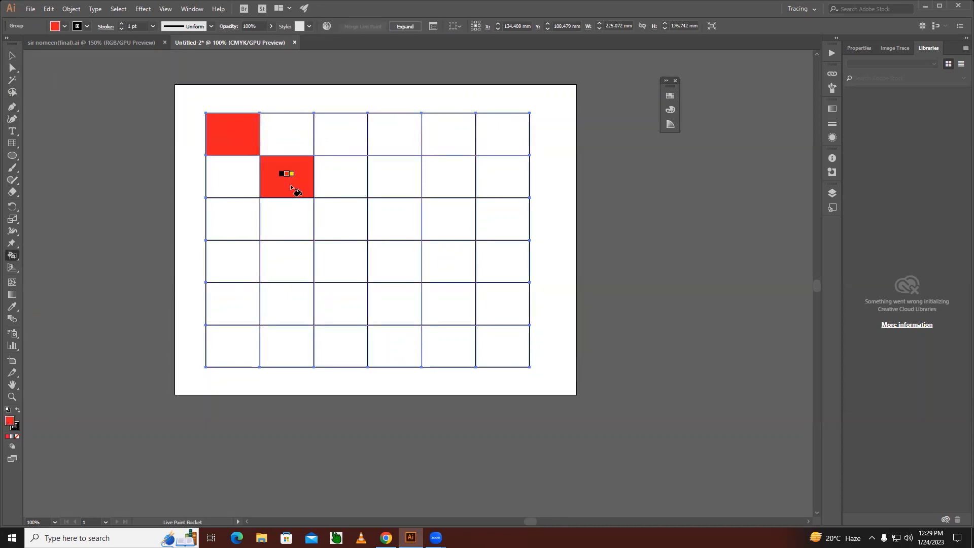
click(336, 135)
click(389, 174)
click(441, 142)
click(506, 170)
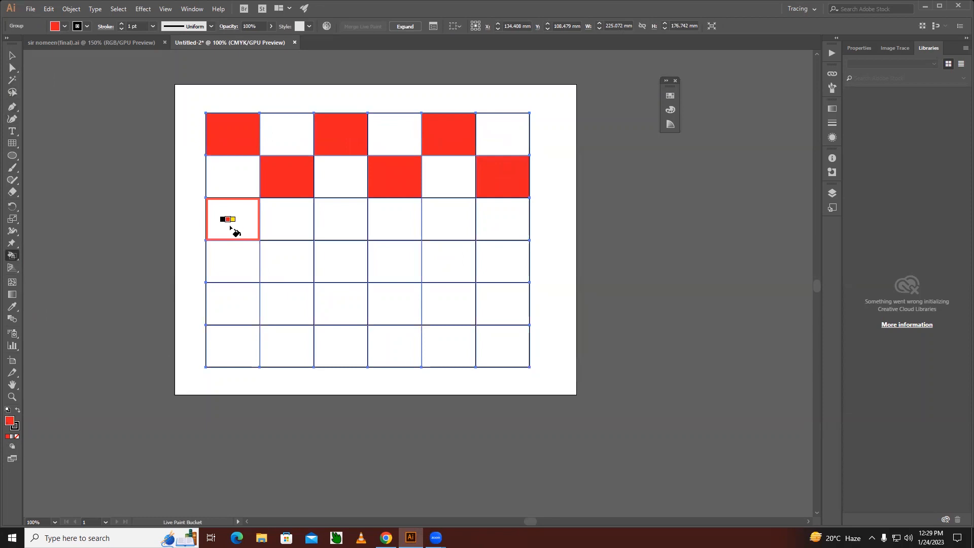
Continue the red checkerboard pattern through the grid's third and fourth rows
click(246, 223)
click(332, 224)
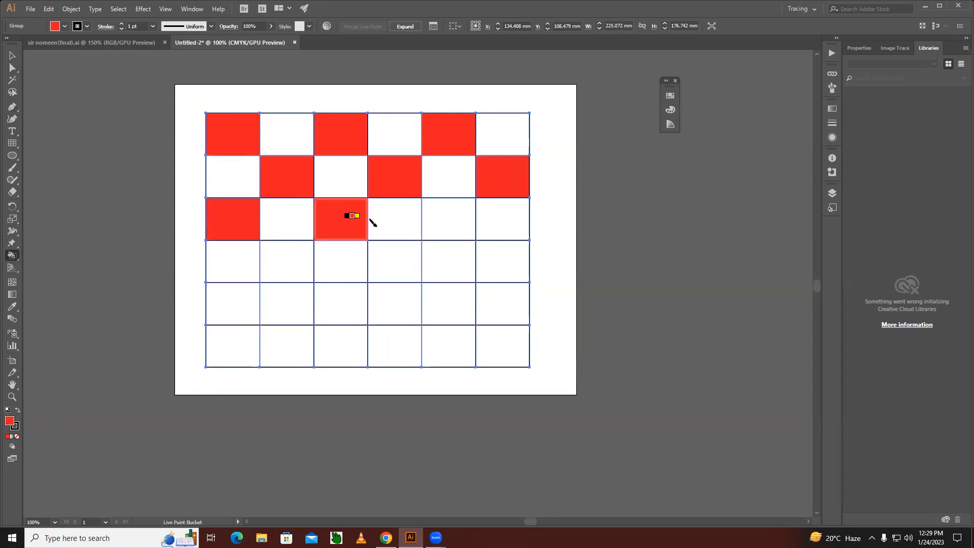
click(446, 225)
click(496, 274)
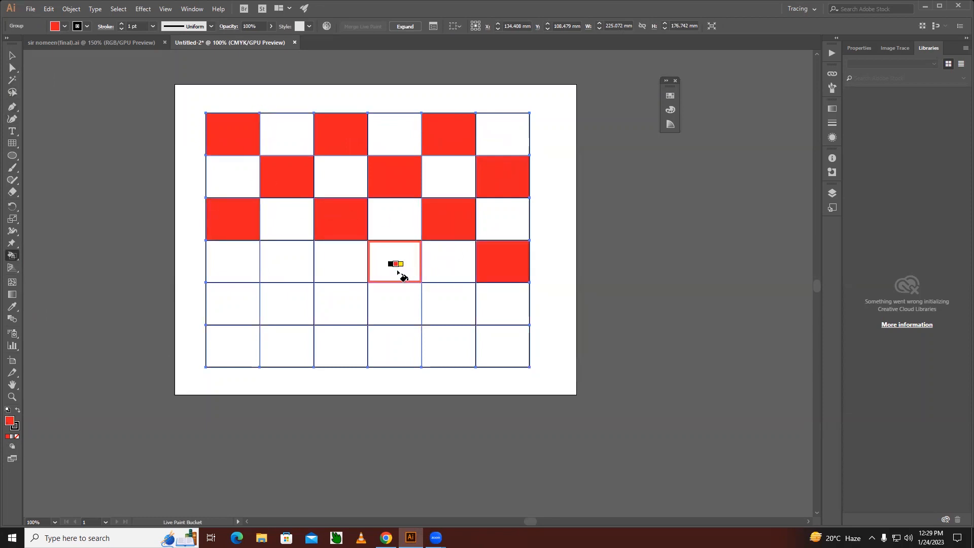
click(402, 276)
click(278, 261)
Complete the red checkerboard pattern in the grid's fifth and sixth rows
click(229, 317)
click(324, 310)
click(458, 313)
click(499, 353)
click(396, 350)
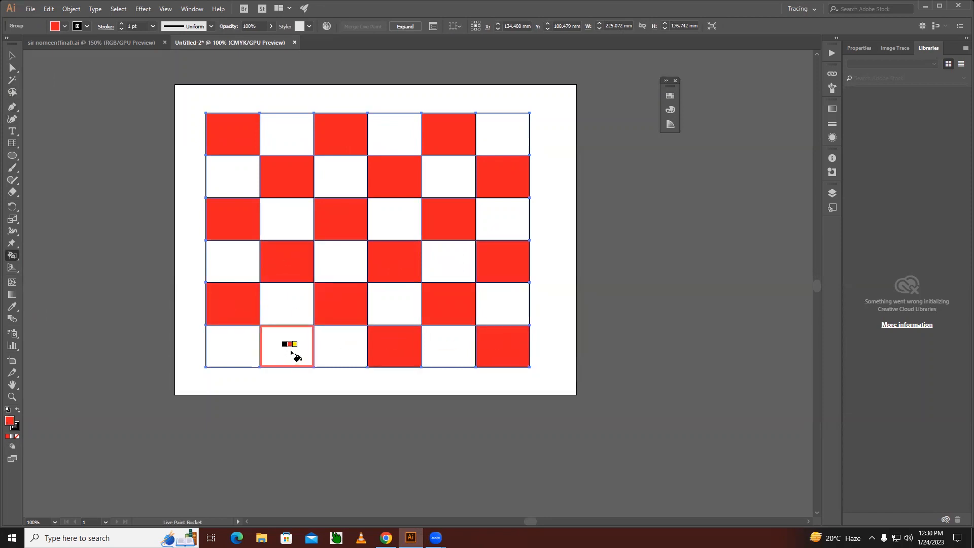
click(288, 345)
Replace the checkerboard with an open wavy path of four anchor points, made with the Pen tool and without a fill
click(12, 58)
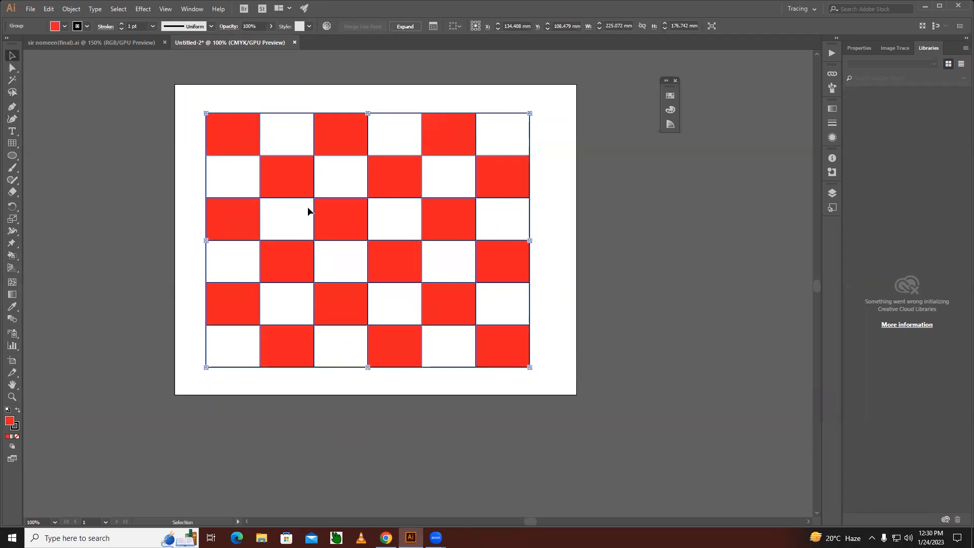
key(Delete)
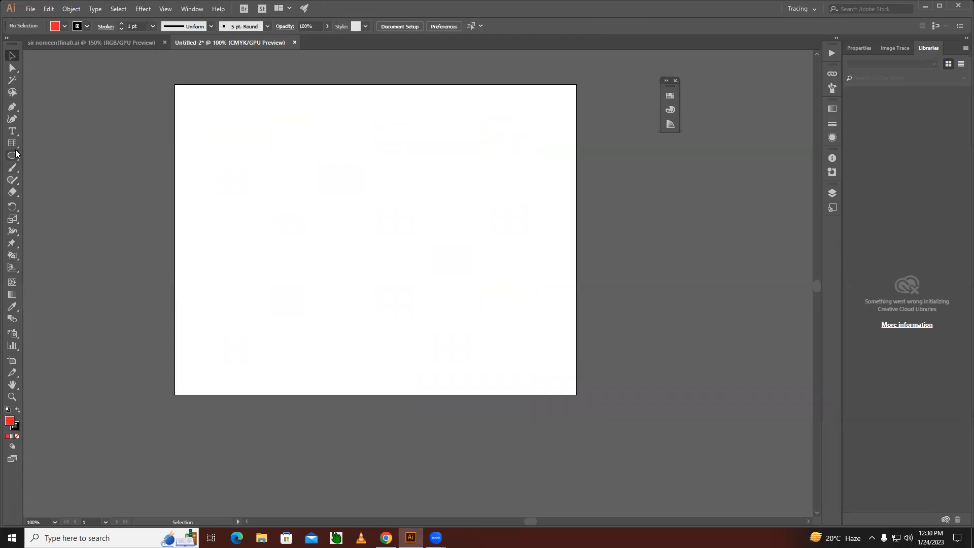
click(14, 108)
click(246, 234)
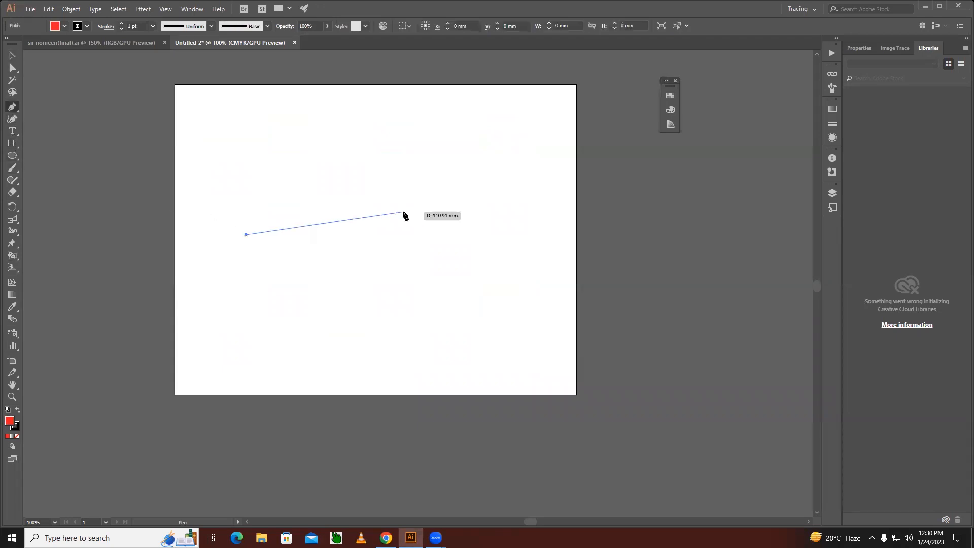
drag(404, 211, 415, 263)
drag(422, 312, 477, 264)
drag(493, 209, 524, 276)
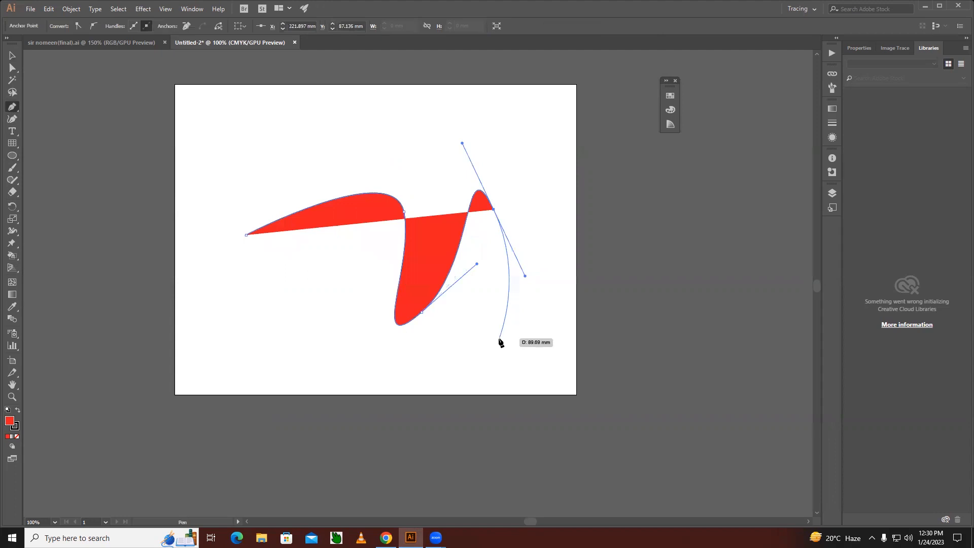
click(17, 436)
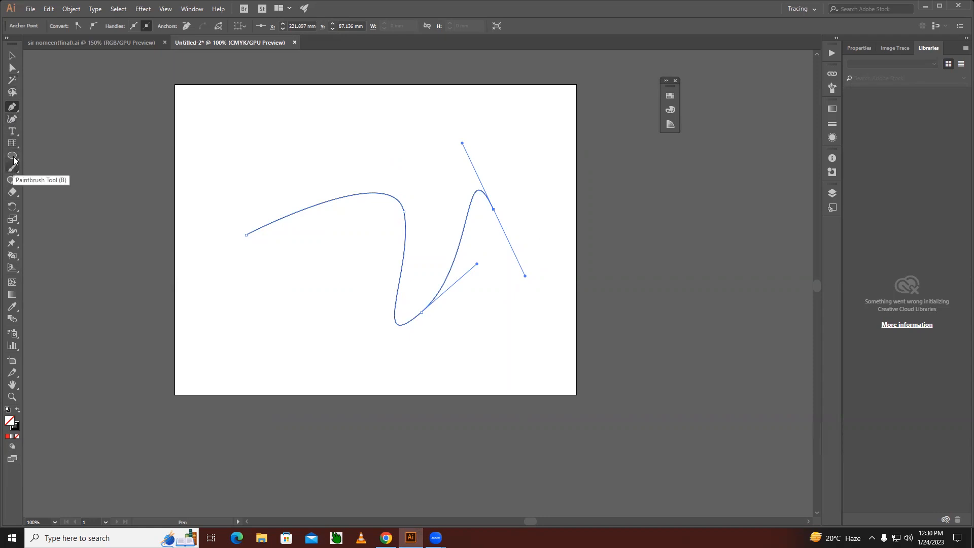
Draw four straight lines crossing the wavy curve and each other, three diagonal and one nearly horizontal, and deselect everything
click(12, 143)
click(43, 144)
drag(243, 190, 489, 338)
drag(329, 172, 504, 317)
mouse_move(505, 260)
mouse_down()
mouse_move(317, 245)
mouse_move(240, 261)
mouse_up()
drag(435, 135, 302, 324)
click(11, 54)
click(353, 251)
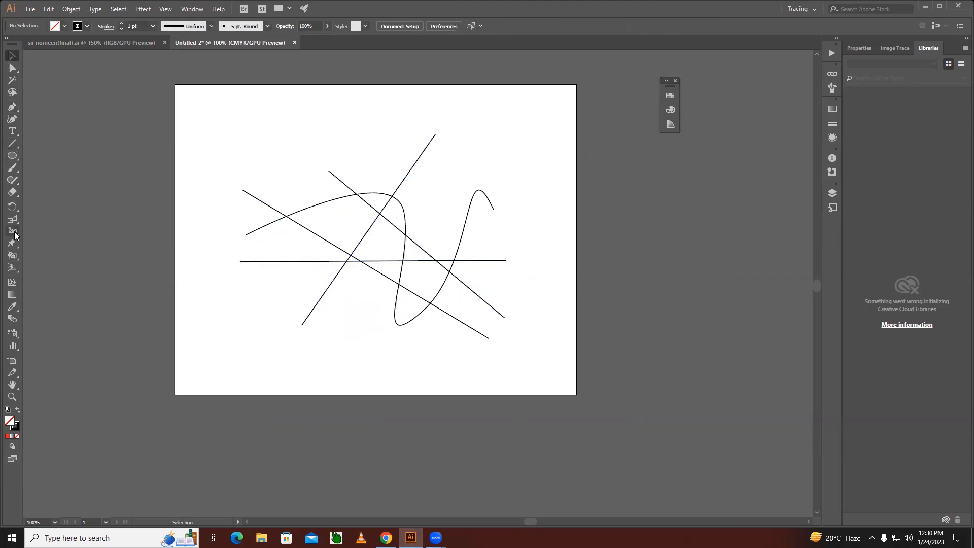
Try to fill an area between the unselected paths with the Live Paint Bucket, including with red chosen
key(k)
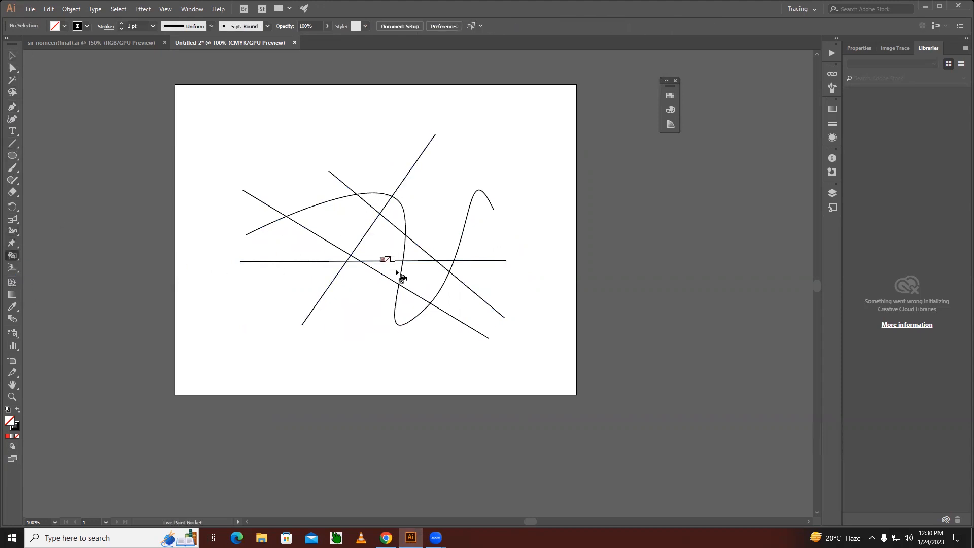
click(387, 264)
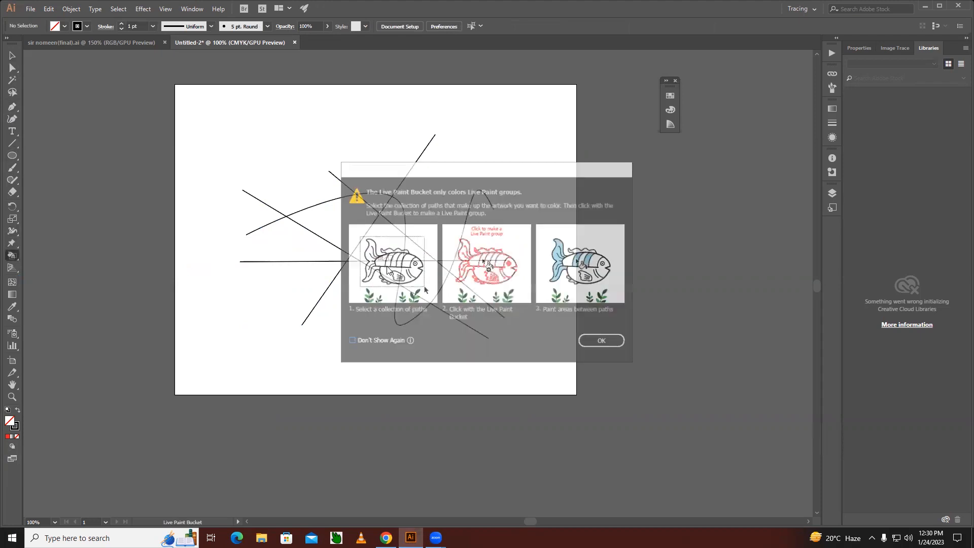
click(599, 340)
key(Right)
key(Right)
key(Right)
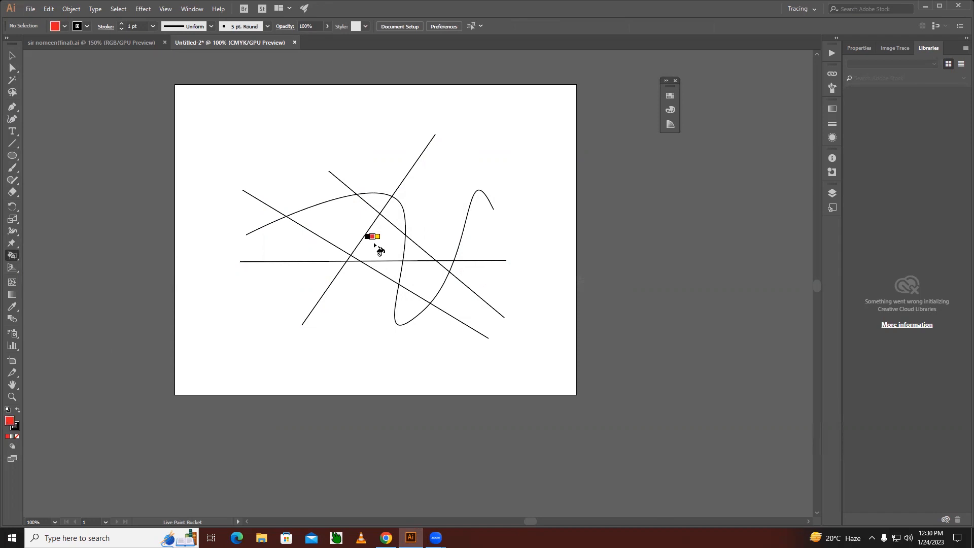
click(380, 249)
click(601, 341)
Select the curve and all four lines and turn them into one Live Paint group
click(11, 57)
drag(190, 87, 560, 355)
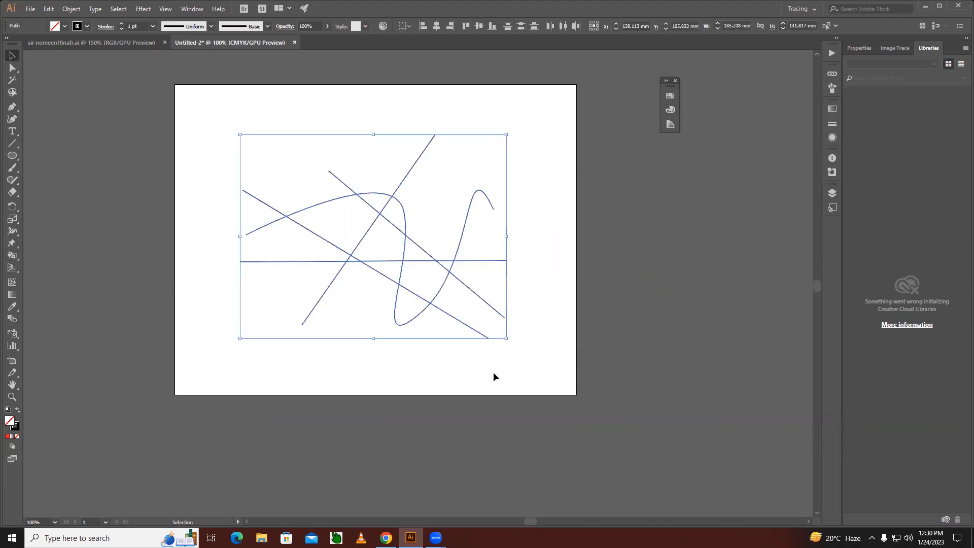
key(k)
click(389, 274)
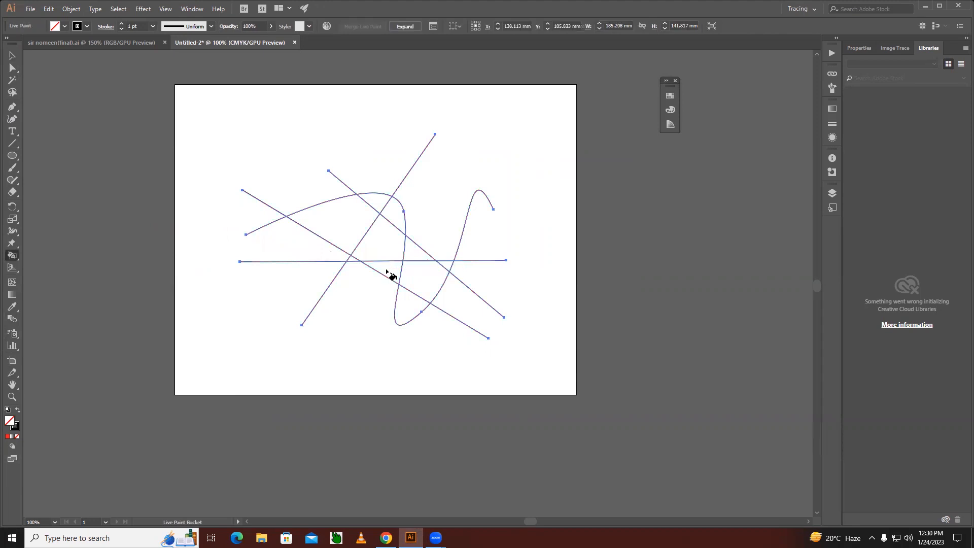
Fill two enclosed areas yellow, one above and one below the horizontal line near the drawing's center
key(Right)
key(Right)
key(Right)
click(379, 242)
click(428, 277)
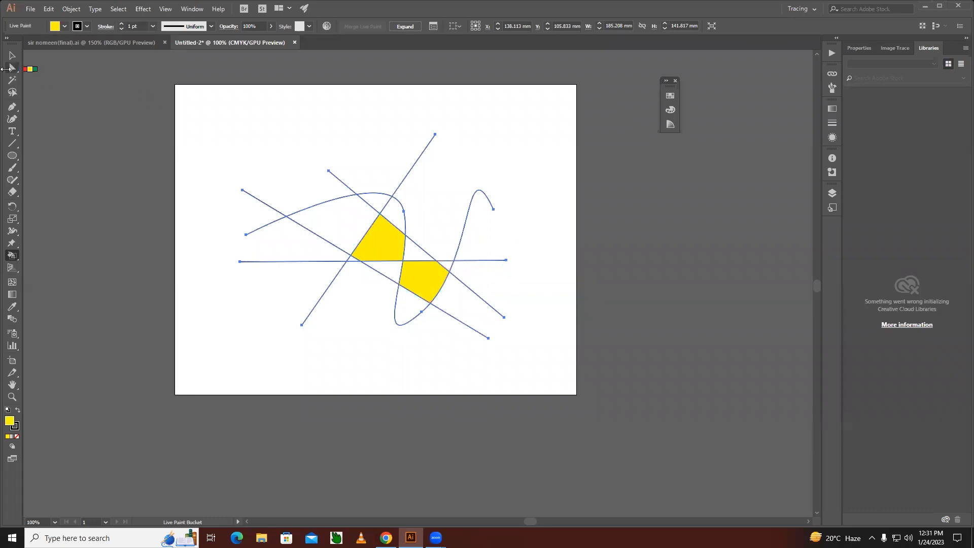
Move the curve's right end anchor down onto the horizontal line and lengthen its direction handle to reshape the hump
click(11, 69)
drag(494, 210, 496, 260)
drag(466, 195, 460, 143)
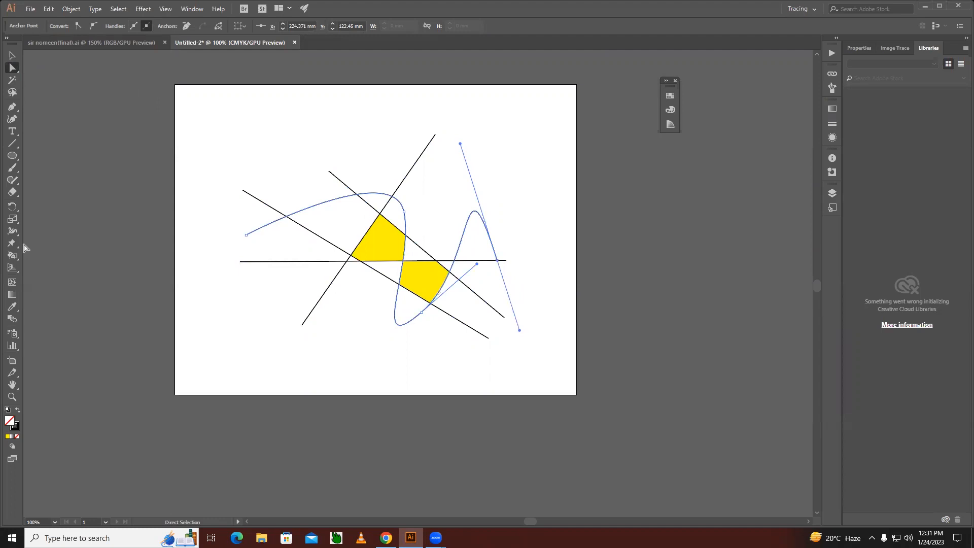
Fill the closed hump between the curve's right end and the horizontal line with red using the Live Paint Bucket
click(12, 255)
key(Right)
key(Right)
key(Right)
click(481, 252)
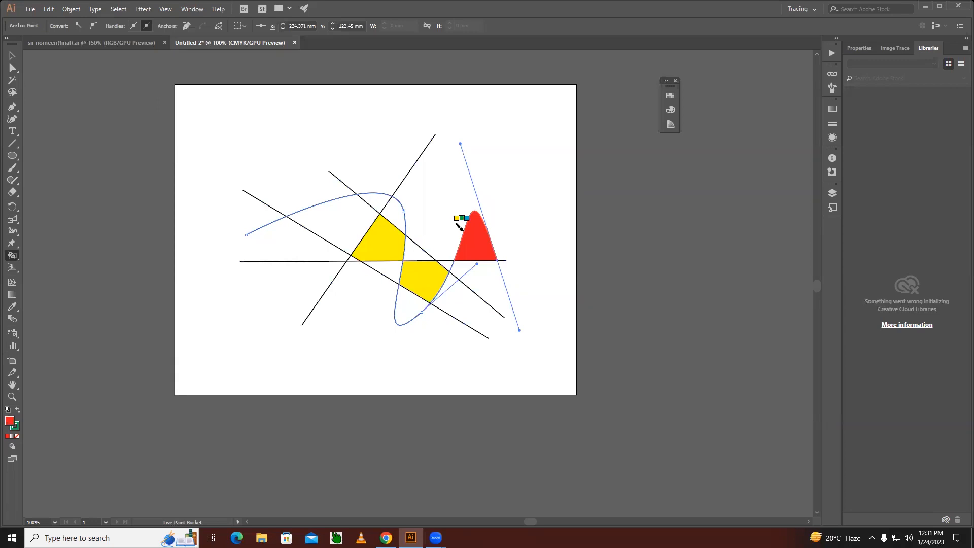
Delete the whole Live Paint group of lines and curve from the artboard
click(12, 55)
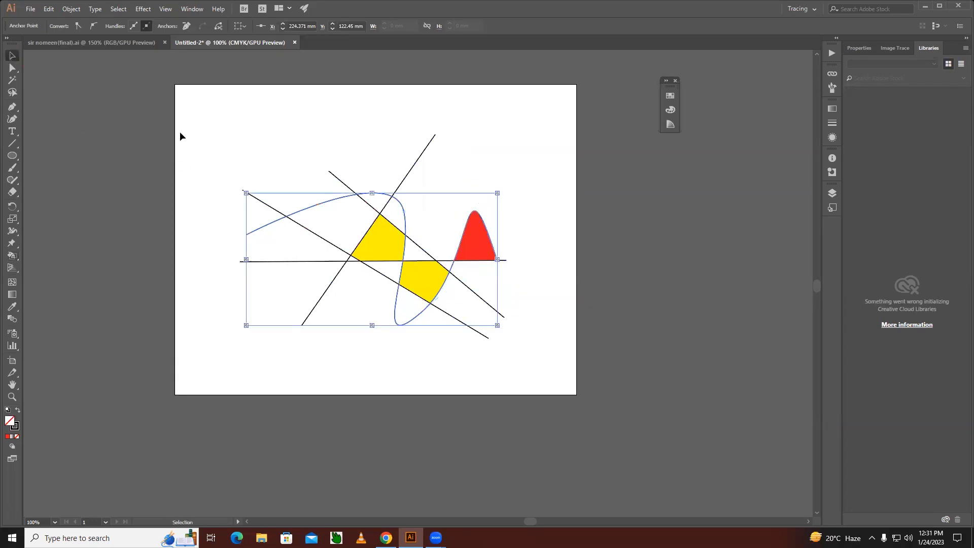
click(180, 132)
key(ctrl+a)
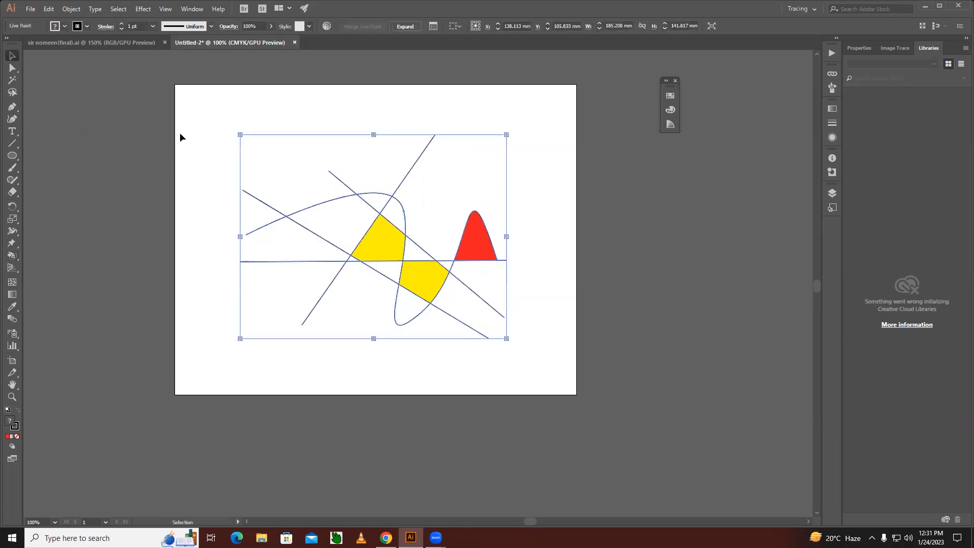
key(Delete)
Draw a rectangle covering the whole artboard from corner to corner
click(12, 143)
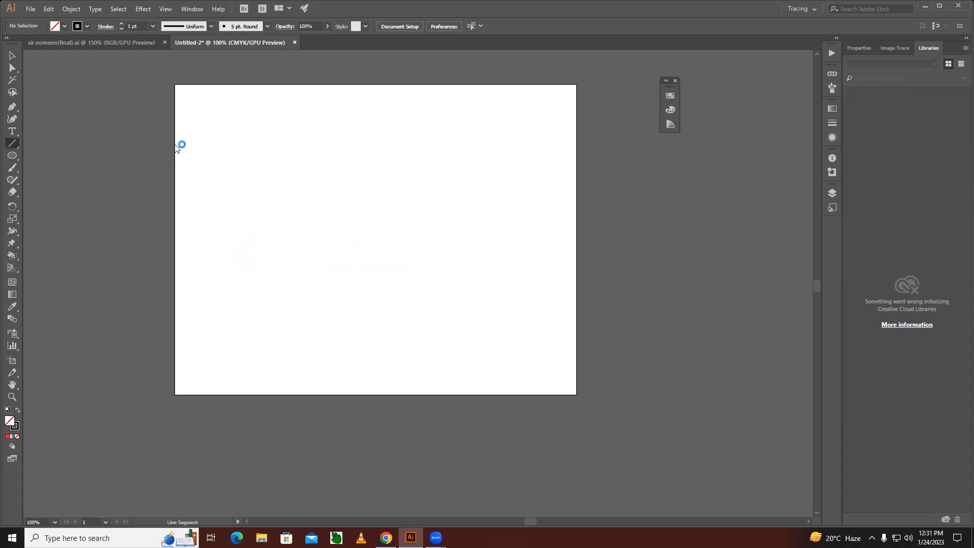
click(15, 146)
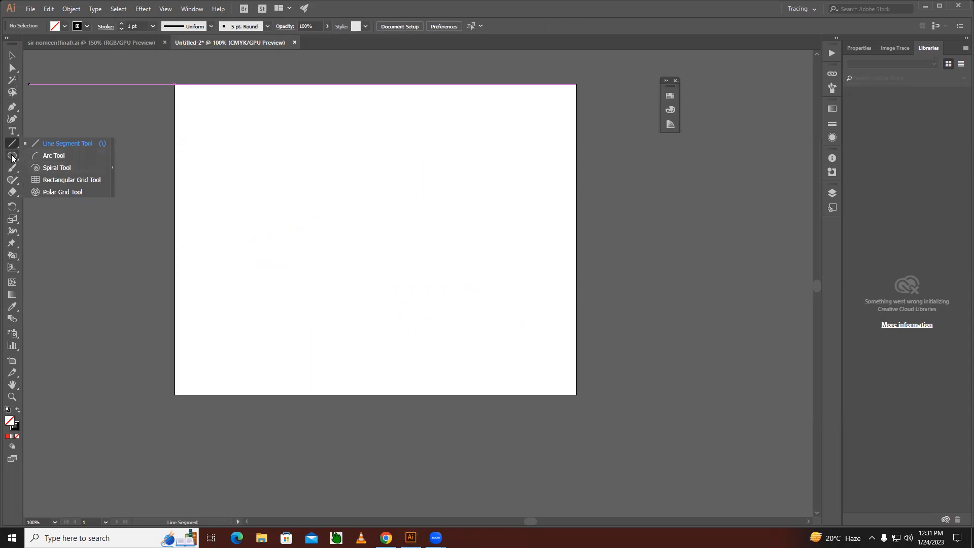
click(13, 155)
click(44, 155)
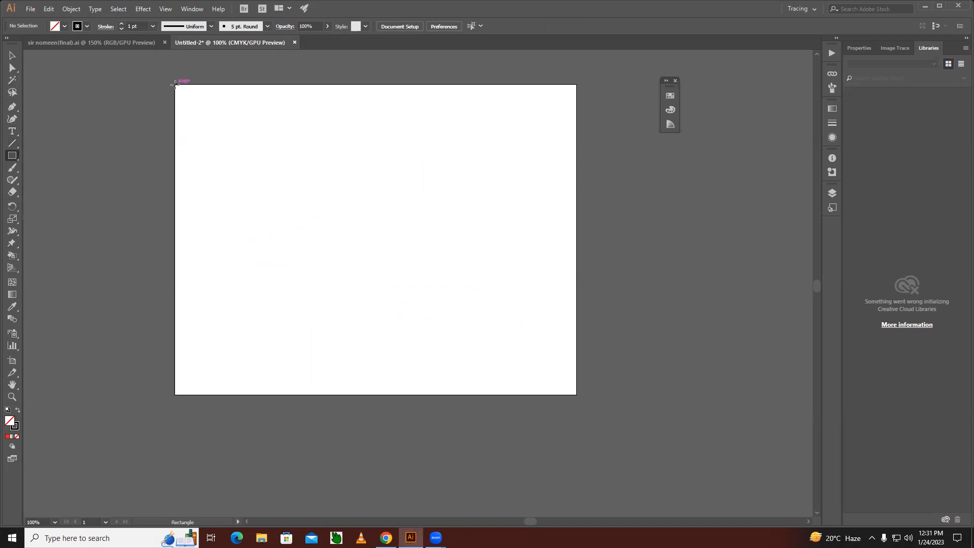
drag(173, 85, 576, 394)
Draw a 215.9 mm vertical line near the rectangle's left edge and place a copy of it near the right edge
click(12, 143)
drag(201, 84, 208, 394)
click(12, 56)
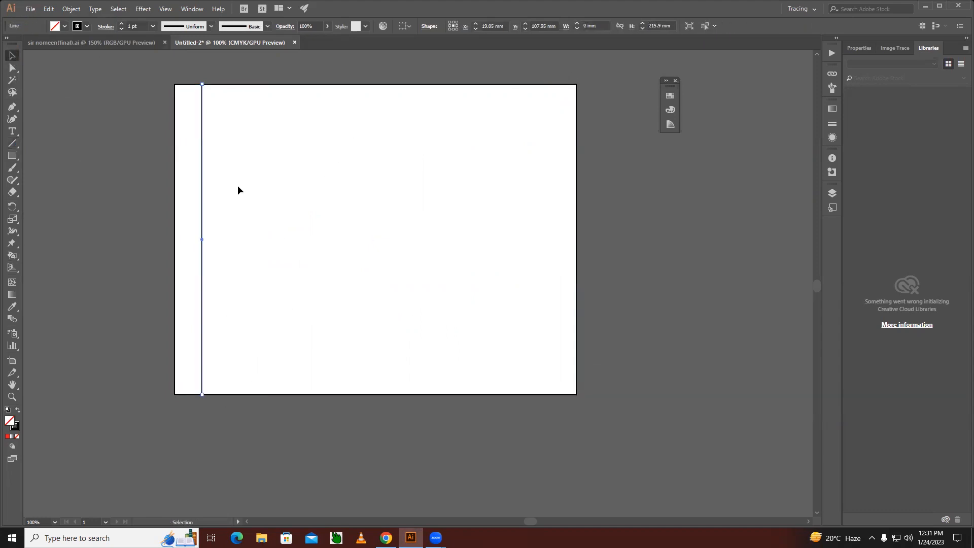
drag(210, 179, 555, 226)
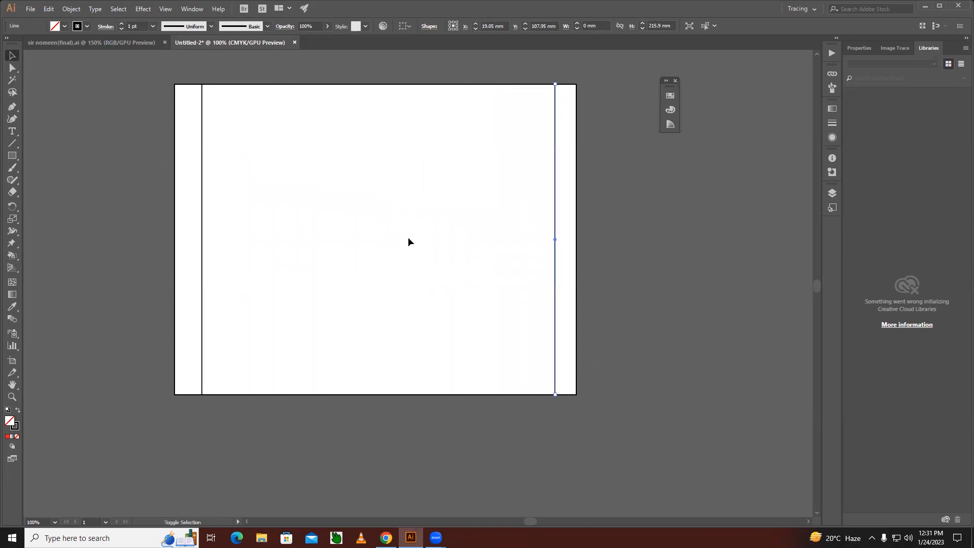
Draw two horizontal lines about 310 mm long across the rectangle, one above the middle and one through its center
click(12, 143)
drag(149, 192, 595, 242)
mouse_move(152, 239)
mouse_down()
mouse_move(629, 239)
mouse_move(598, 239)
mouse_up()
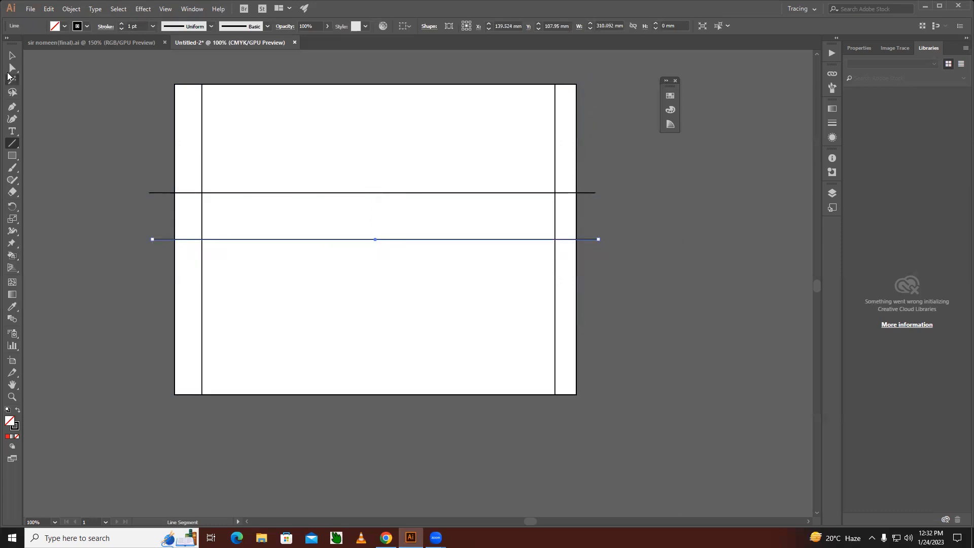
Turn the rectangle and all lines into a Live Paint group and fill the wide middle band between the vertical lines red
key(v)
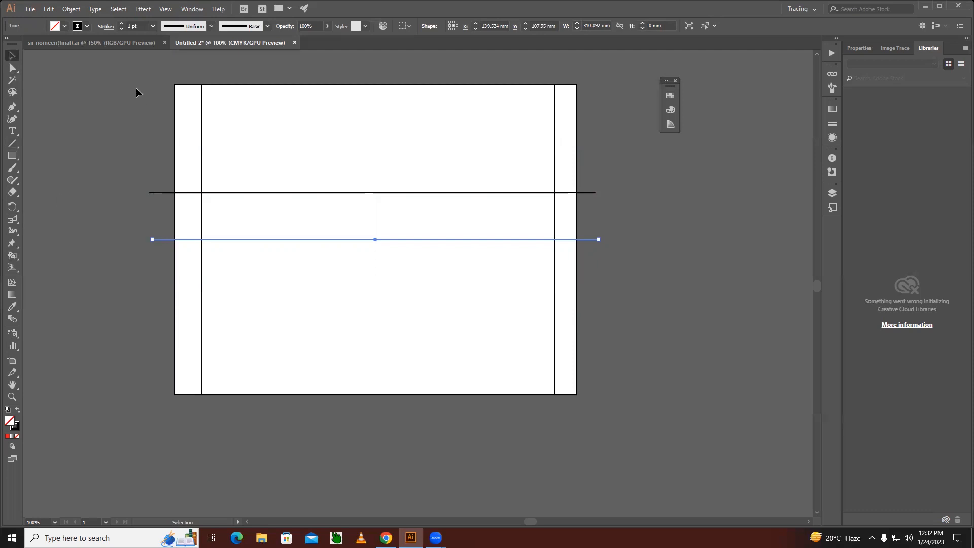
key(ctrl+a)
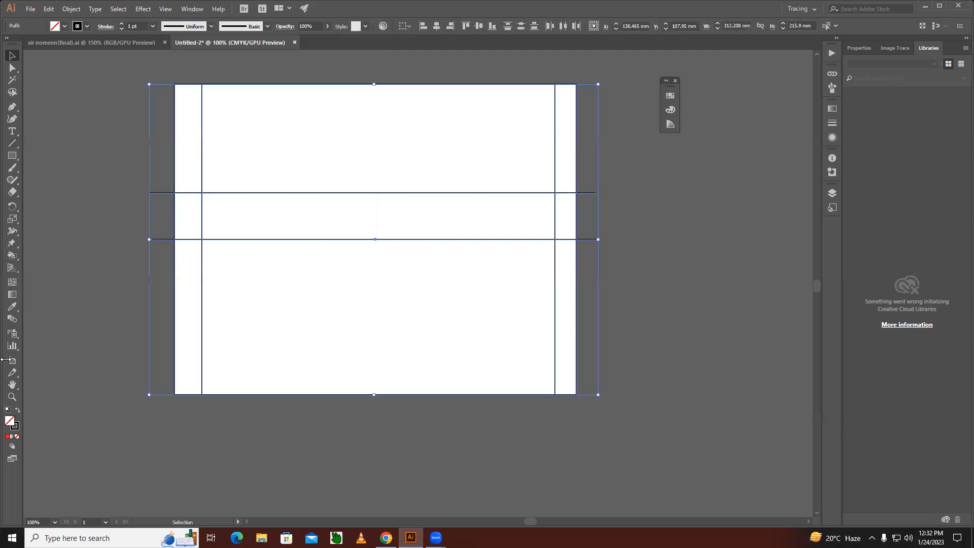
click(7, 251)
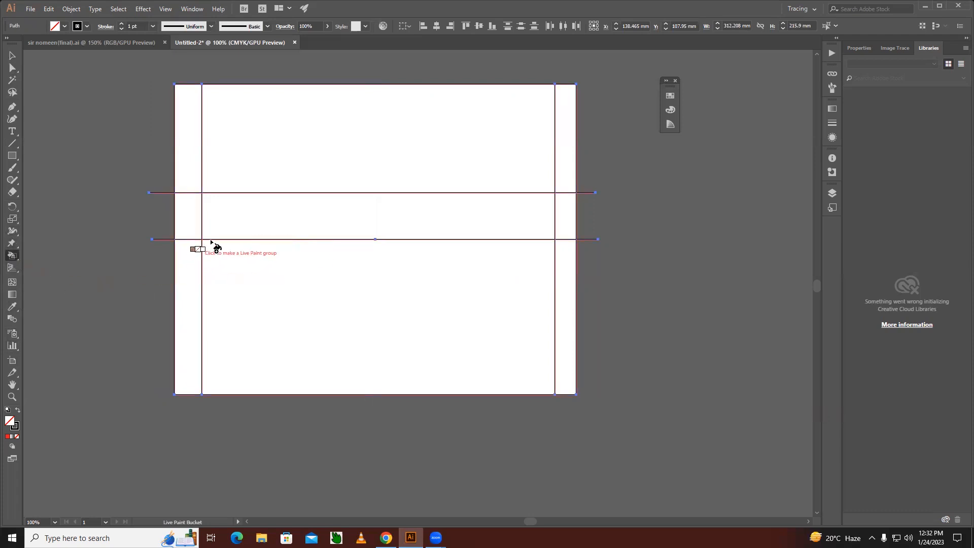
key(Right)
key(Right)
click(231, 218)
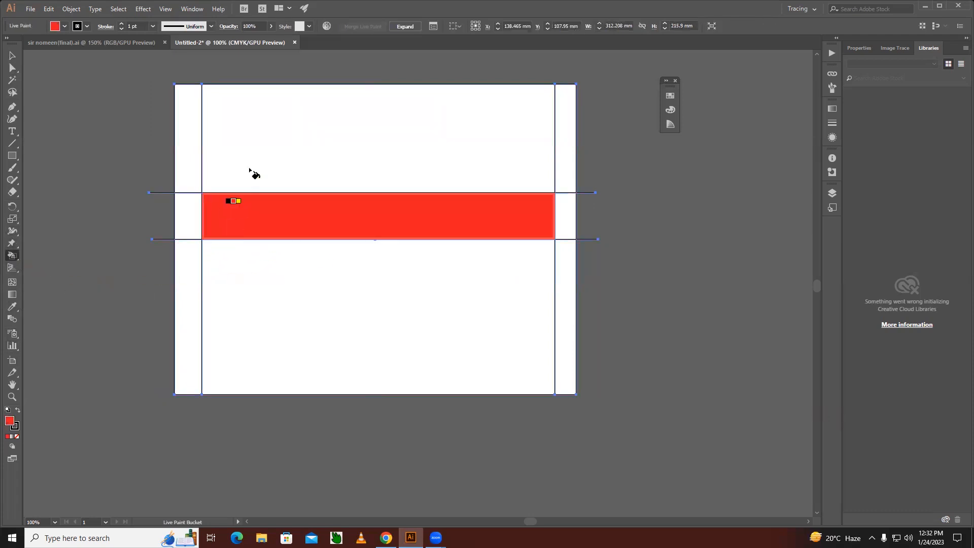
Fill the two narrow side cells above the upper horizontal line yellow with the Live Paint Bucket
click(186, 107)
key(Right)
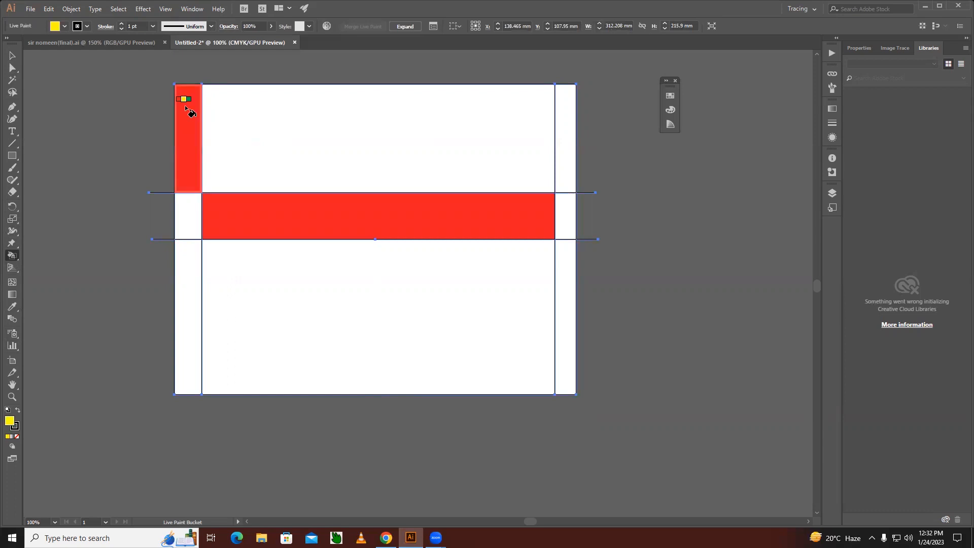
click(186, 107)
click(569, 135)
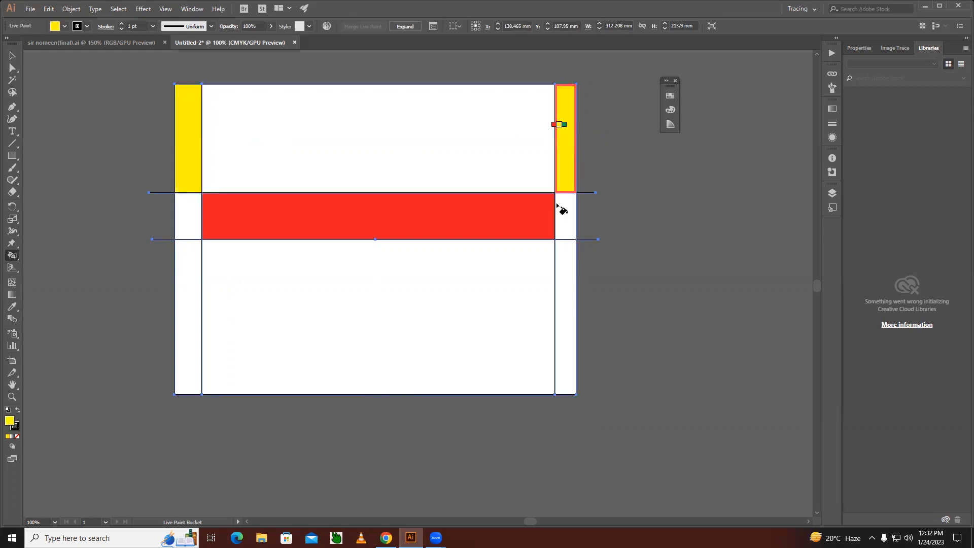
Fill the two narrow side cells below the lower horizontal line light blue with the Live Paint Bucket
key(Right)
click(561, 276)
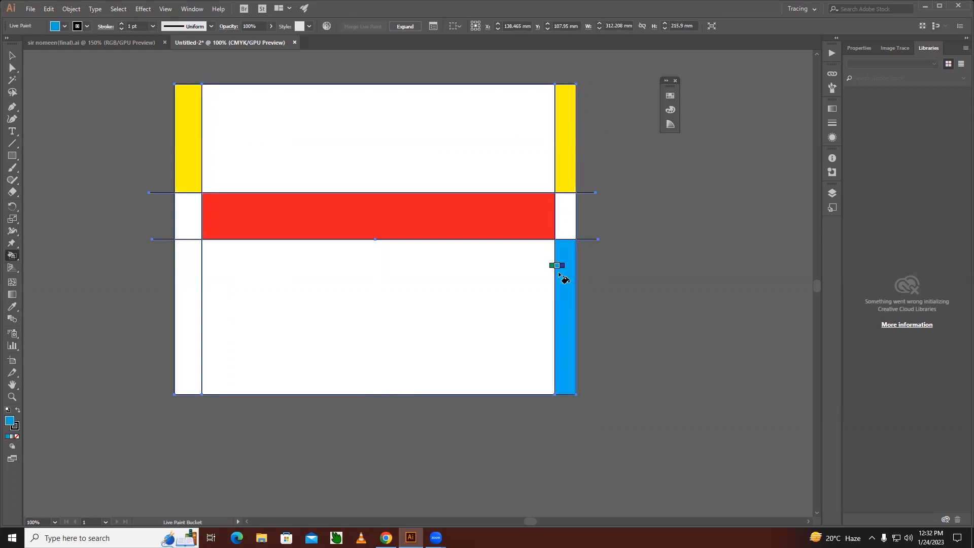
click(188, 297)
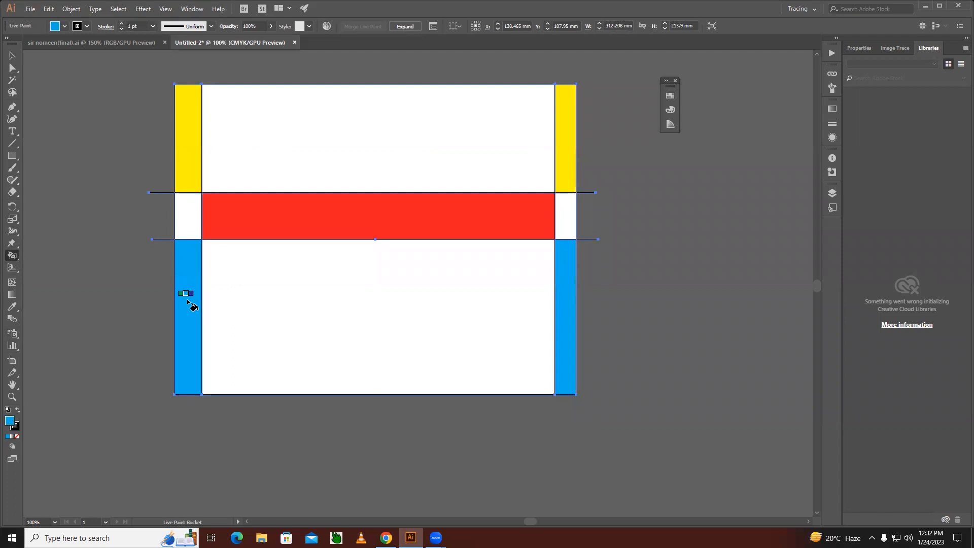
Fill the two small cells at either end of the red band dark blue with the Live Paint Bucket
key(Right)
click(190, 214)
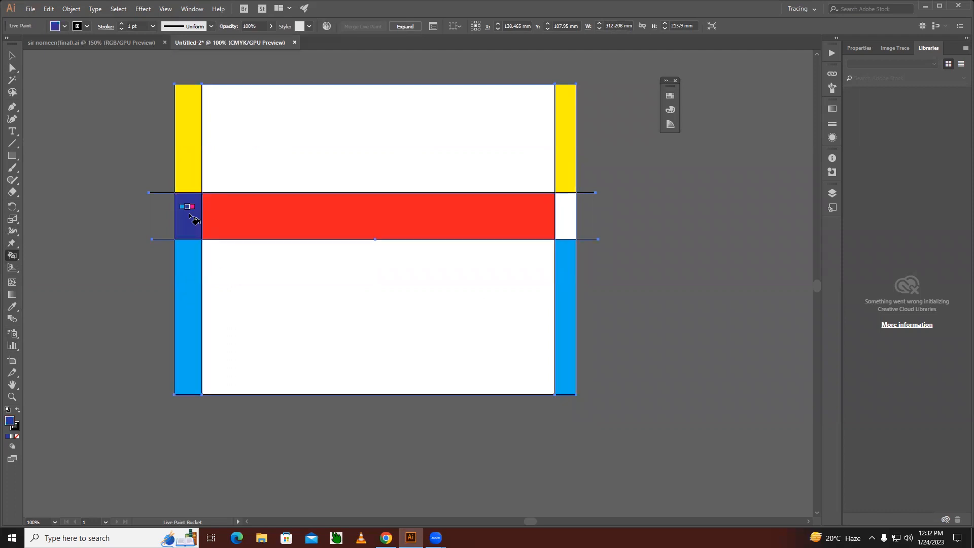
click(565, 213)
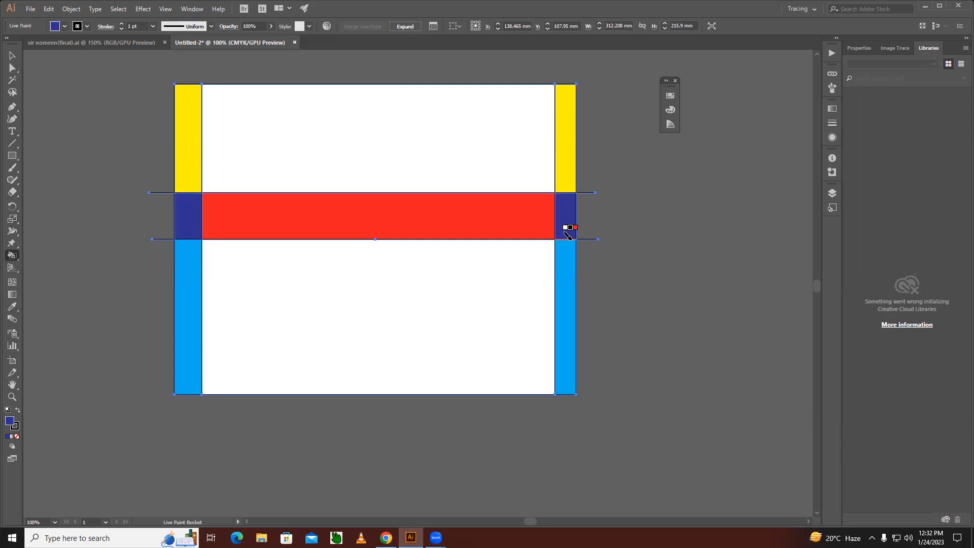